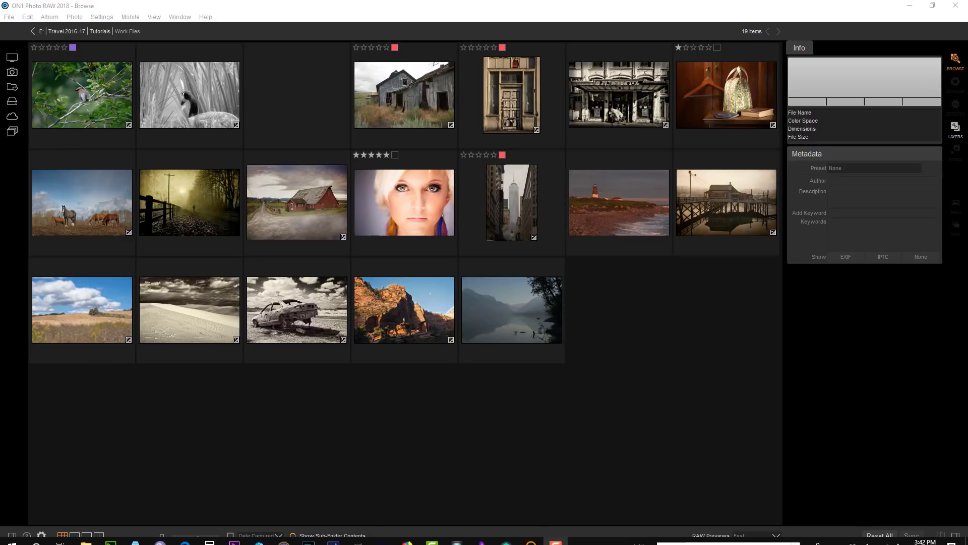
Open Glacier_boat_tour_014 from the thumbnails and move it into the Effects module
double_click(528, 305)
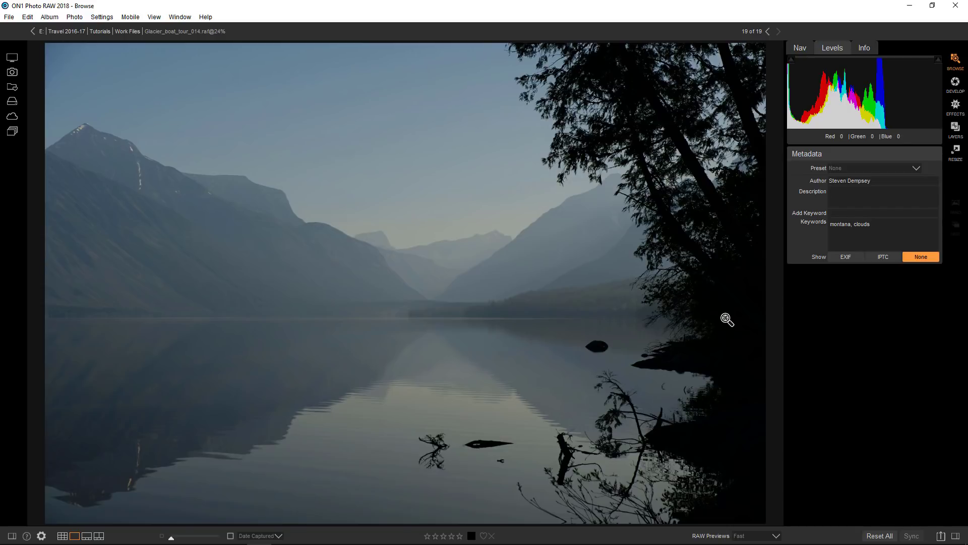
left_click(951, 109)
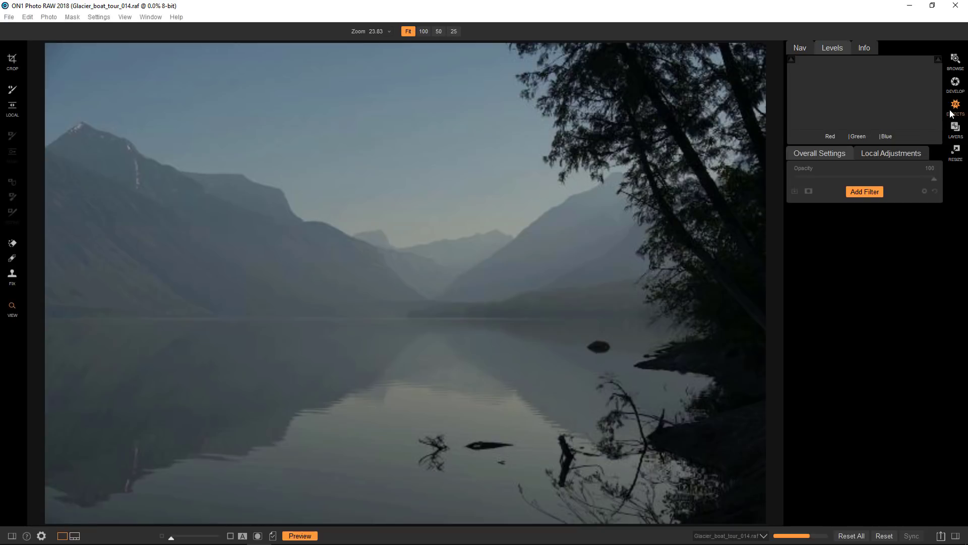
Add a LUTs filter with the teal Blues look and browse the LUT preview thumbnails
left_click(865, 193)
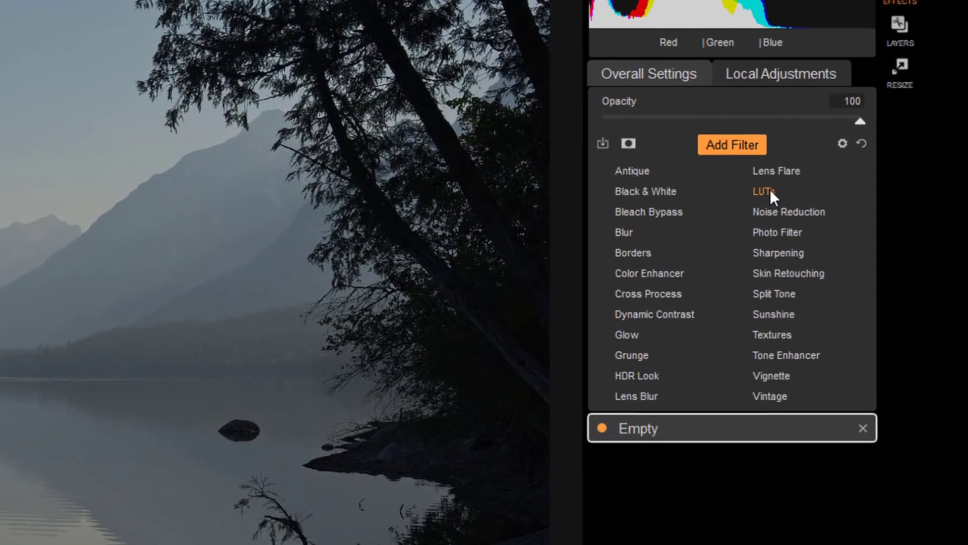
left_click(770, 189)
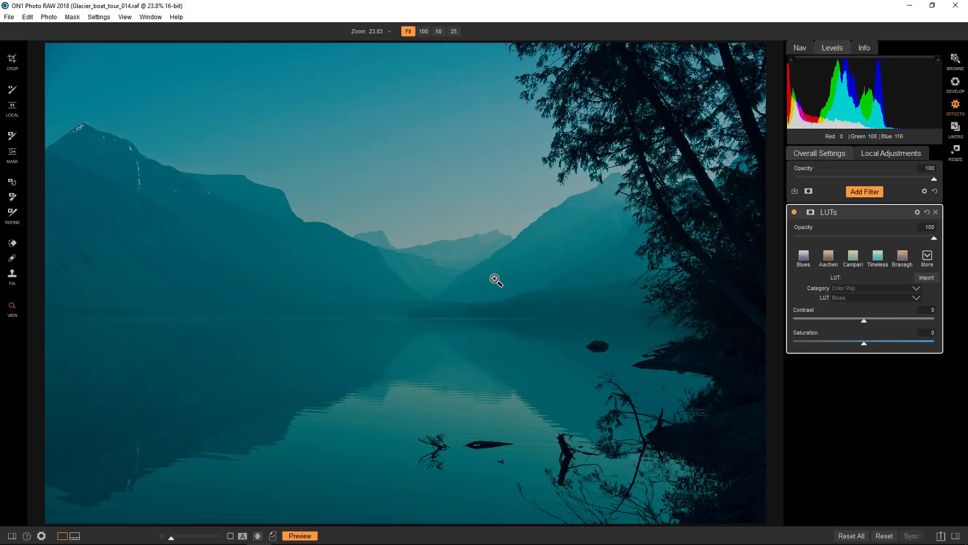
left_click(11, 536)
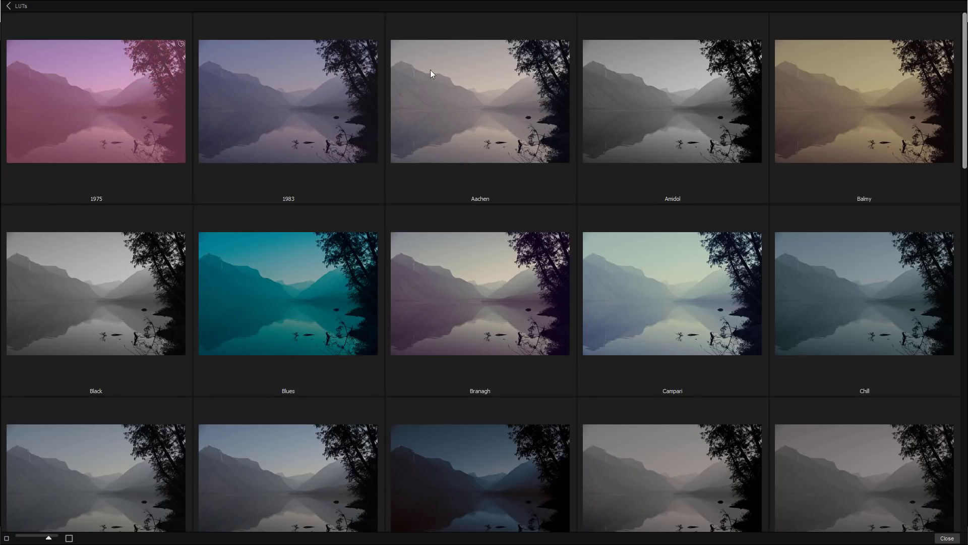
left_click(964, 130)
scroll(964, 130, "down", 5)
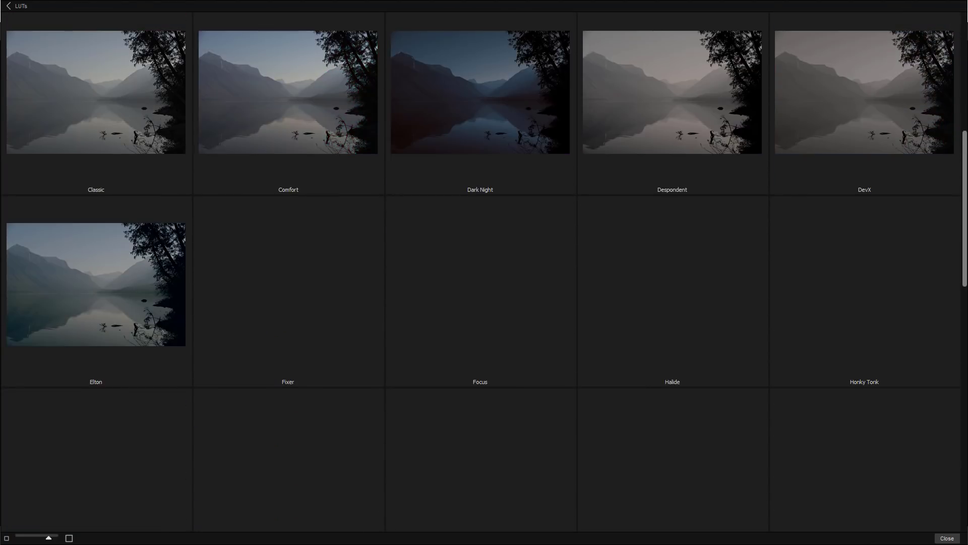
scroll(959, 180, "up", 3)
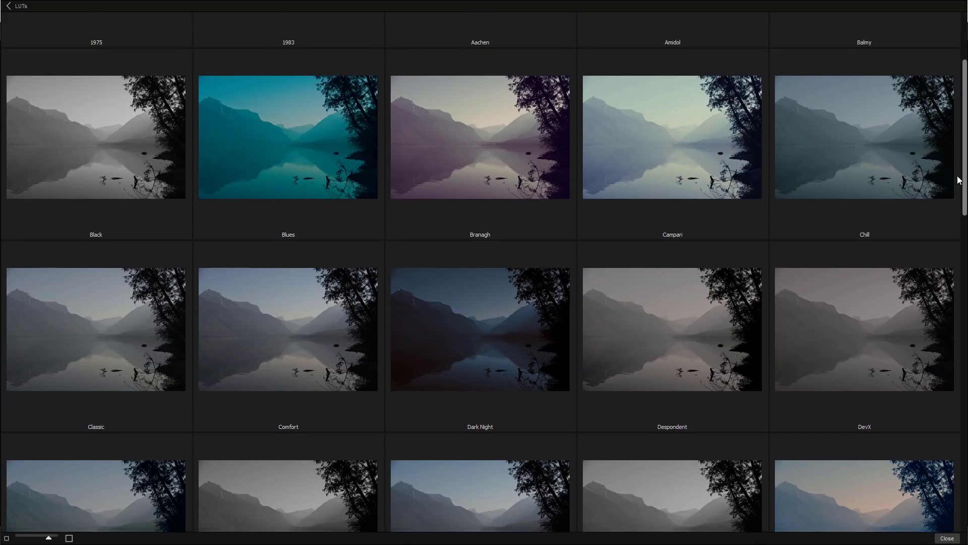
scroll(959, 180, "down", 2)
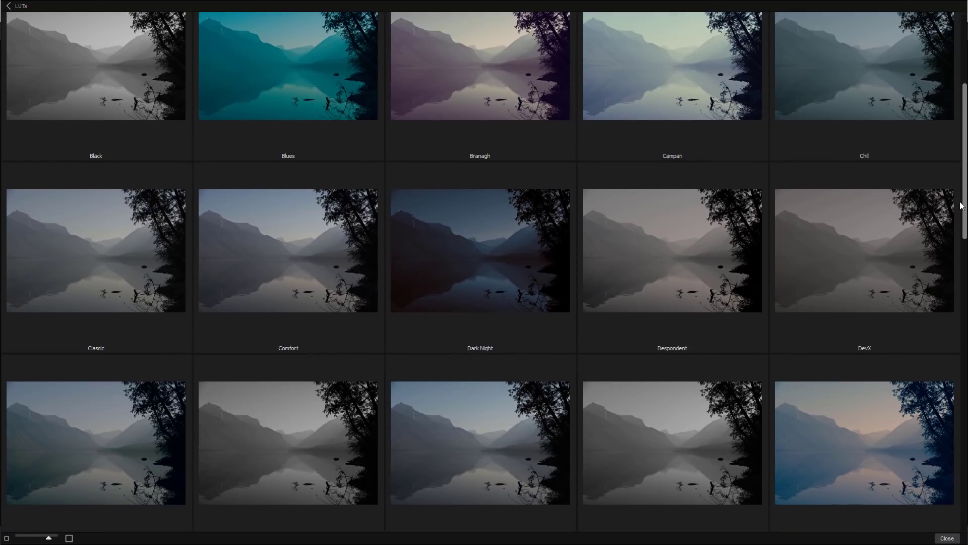
scroll(962, 203, "up", 5)
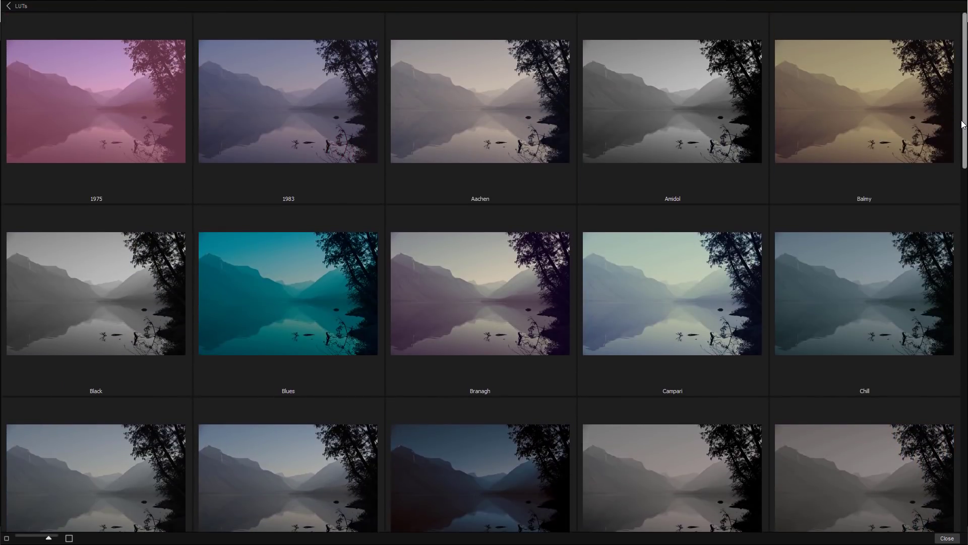
left_click(8, 6)
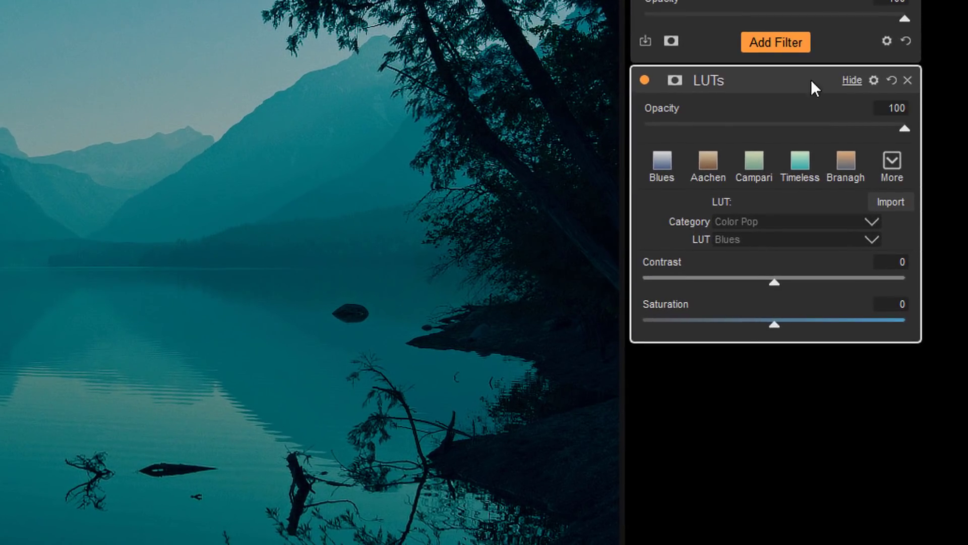
Preview the LUTs from Campari and Chill through Juarez, then apply Plastic Punch
left_click(895, 160)
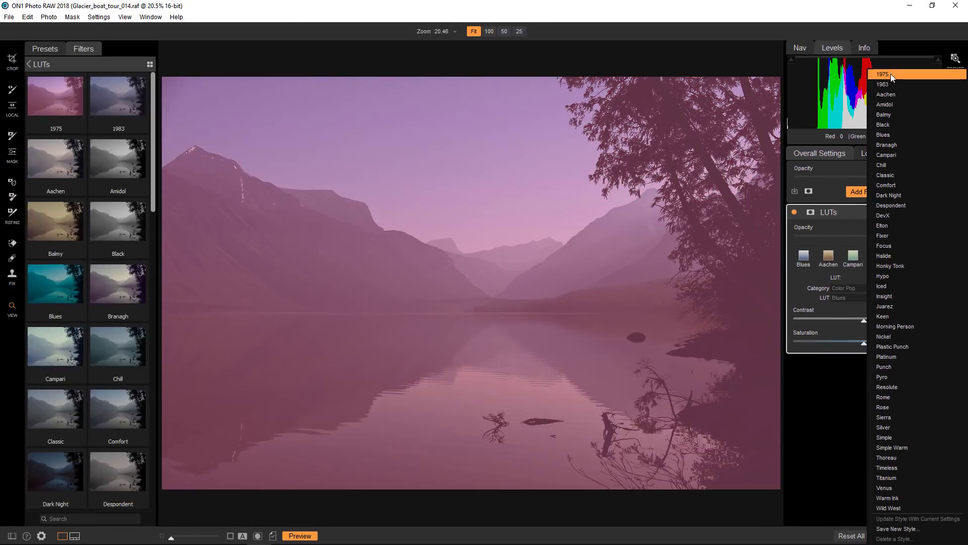
key("Down")
key("Down")
key("Down")
key("Down")
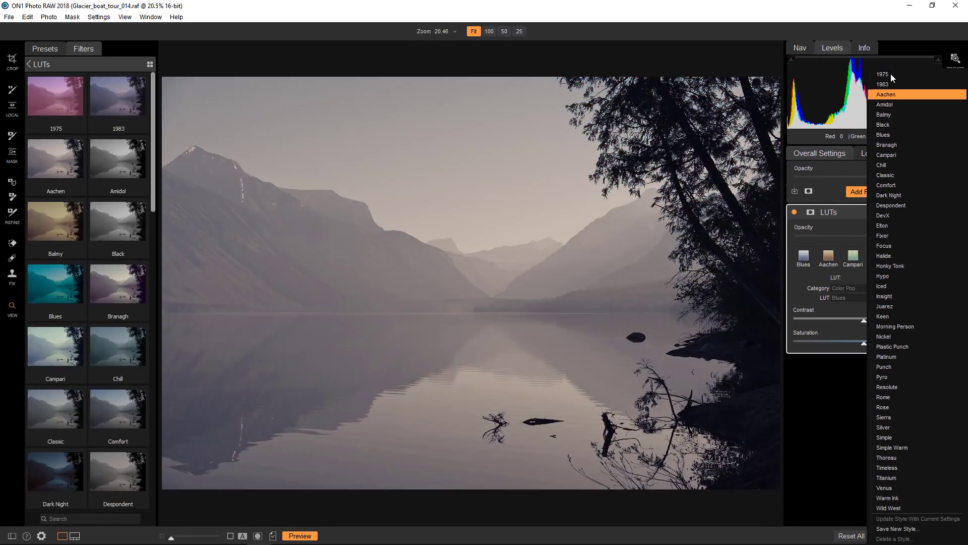
key("Down")
key("Down")
key("Down")
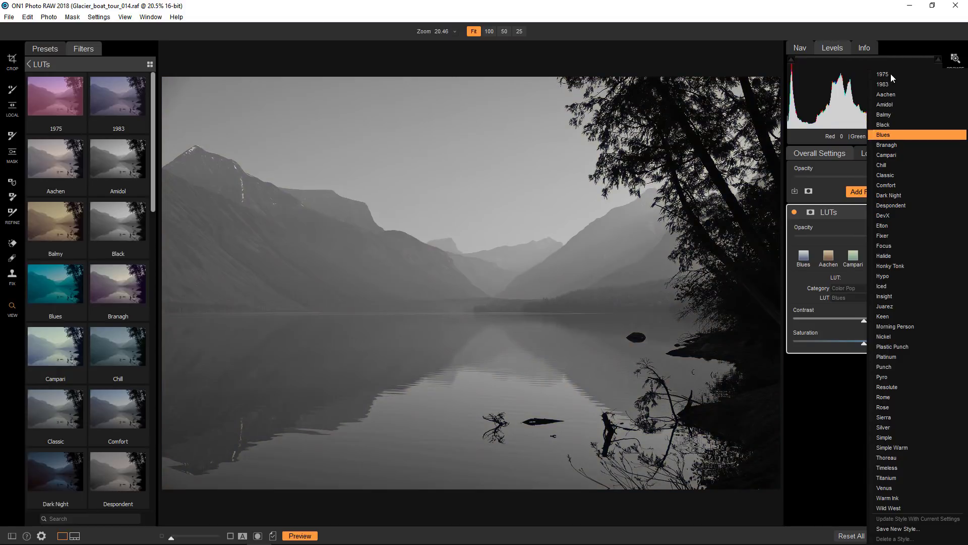
key("Down")
key("Down")
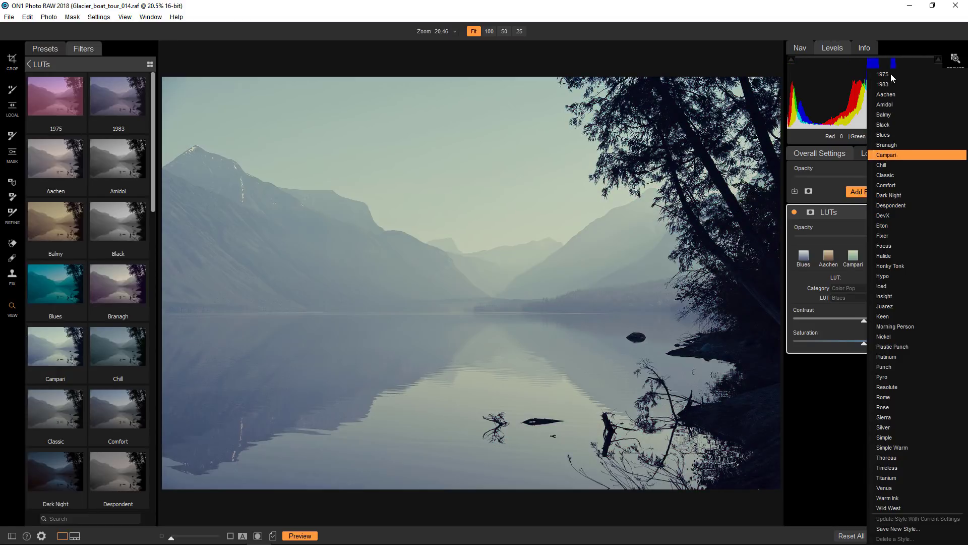
key("Down")
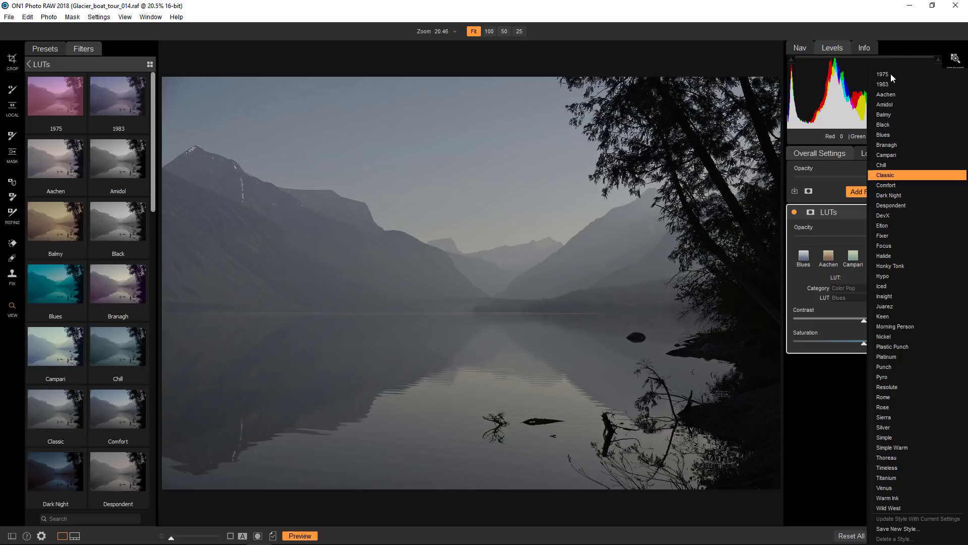
key("Down")
key("Down")
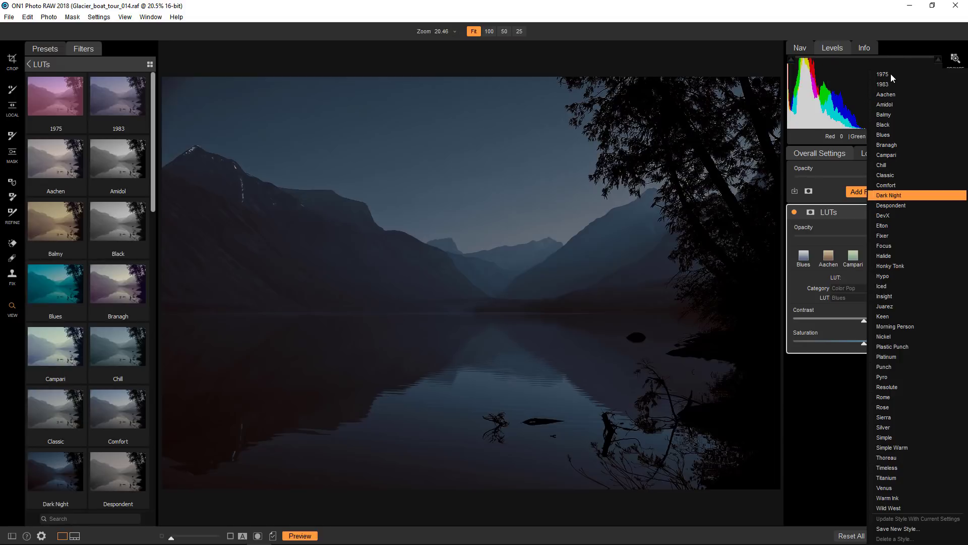
key("Down")
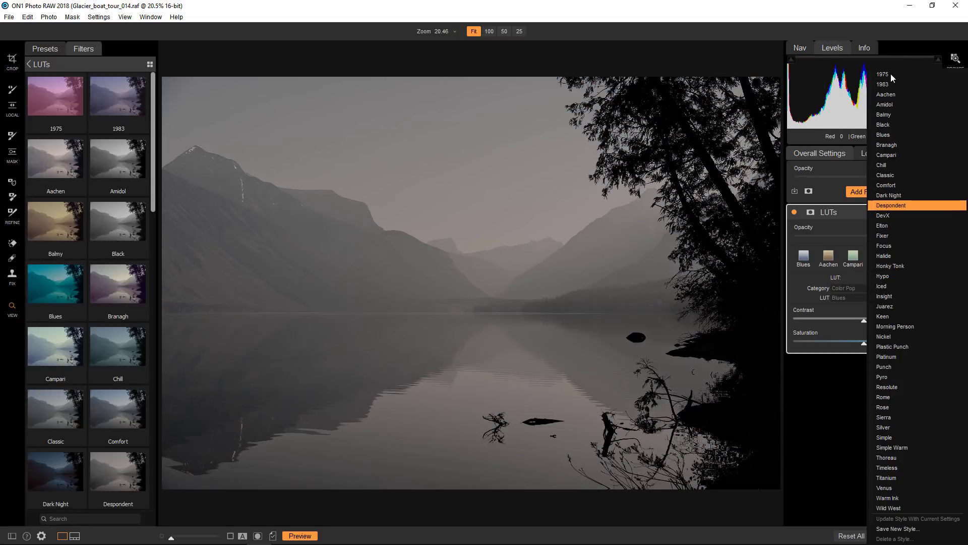
key("Down")
key("Down")
key("Down")
key("Down")
key("Down")
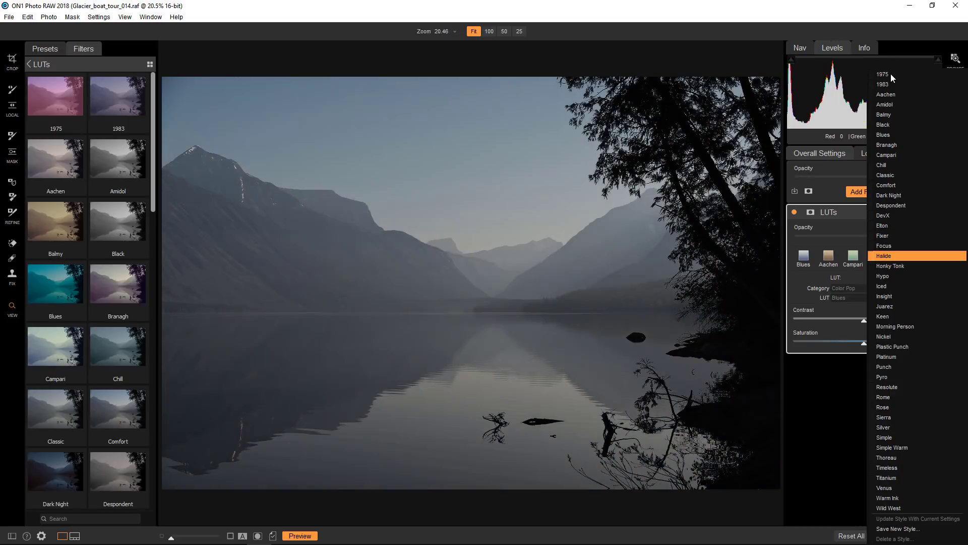
key("Down")
key("Down")
key("Down")
key("Down")
key("Down")
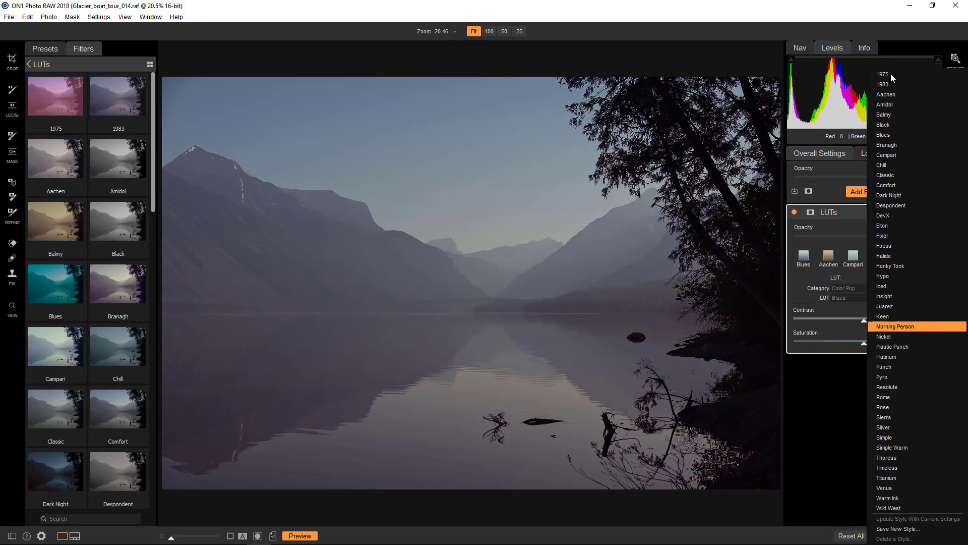
key("Down")
key("Down")
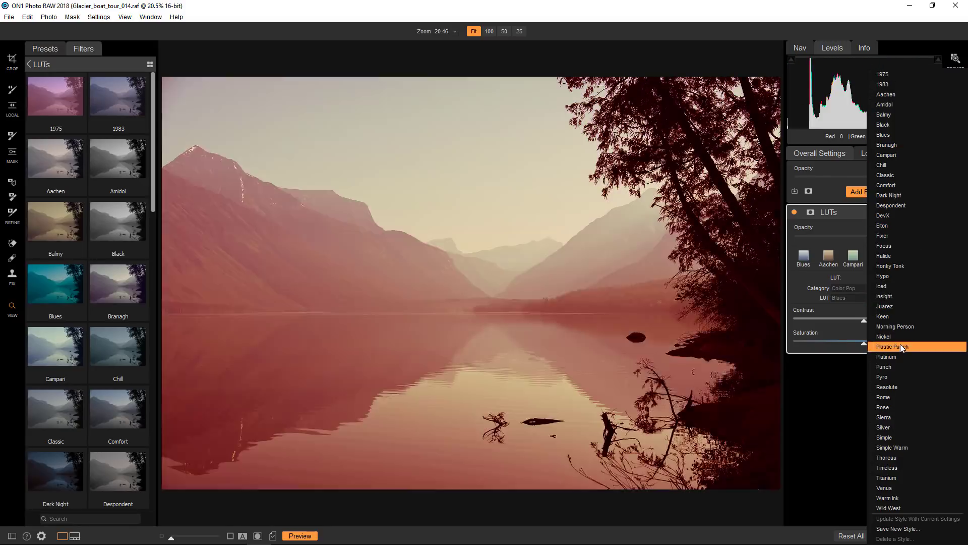
left_click(901, 346)
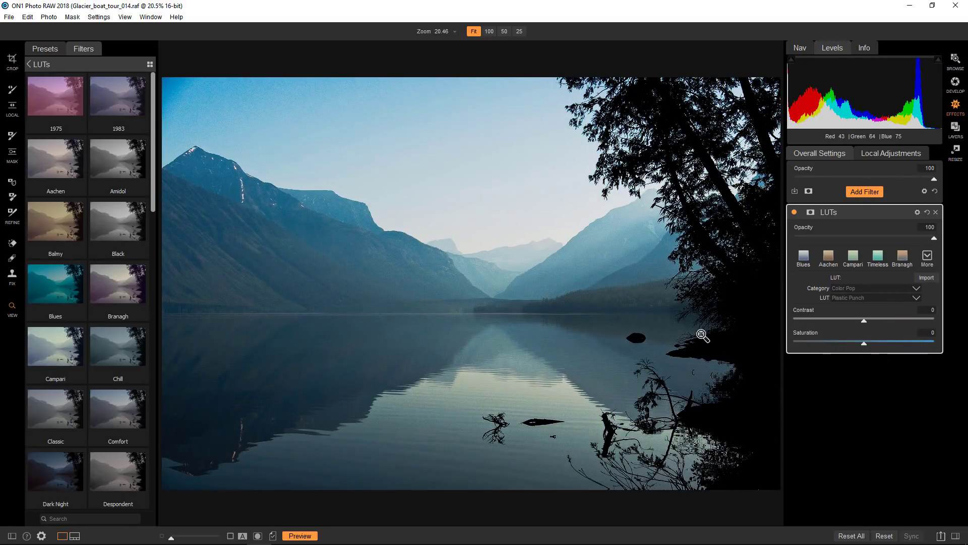
left_click(794, 212)
left_click(794, 213)
left_click_drag(864, 323, 934, 327)
double_click(934, 325)
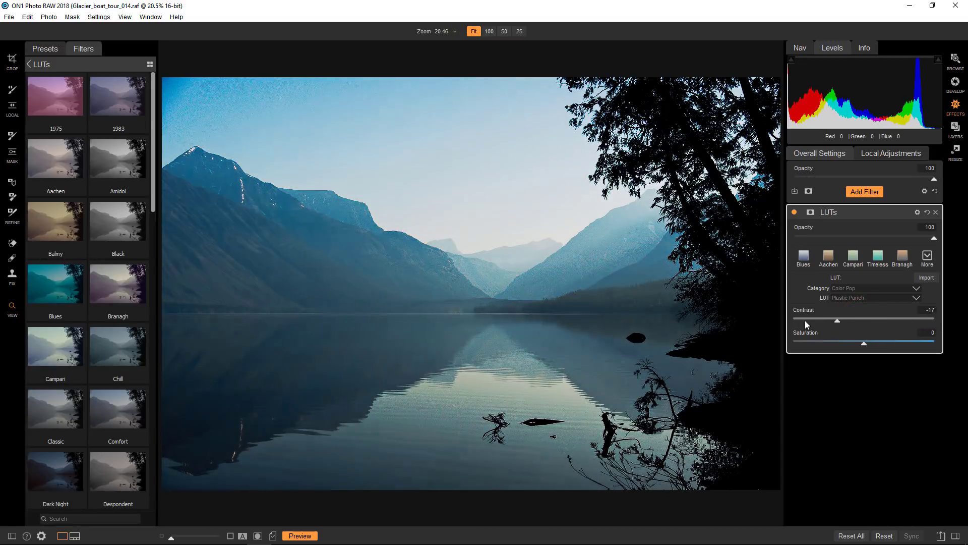
left_click(858, 325)
double_click(805, 309)
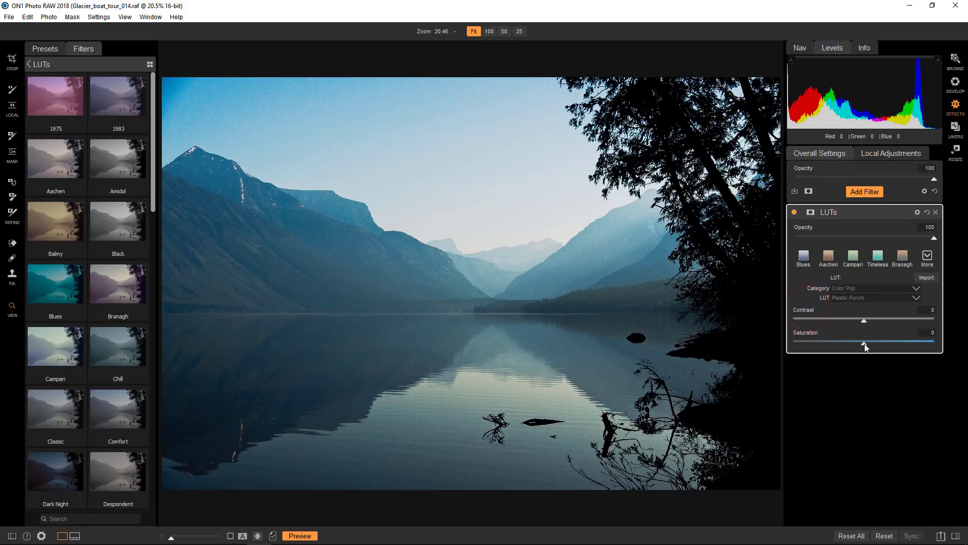
left_click_drag(864, 342, 837, 343)
left_click_drag(763, 349, 864, 347)
left_click(811, 333)
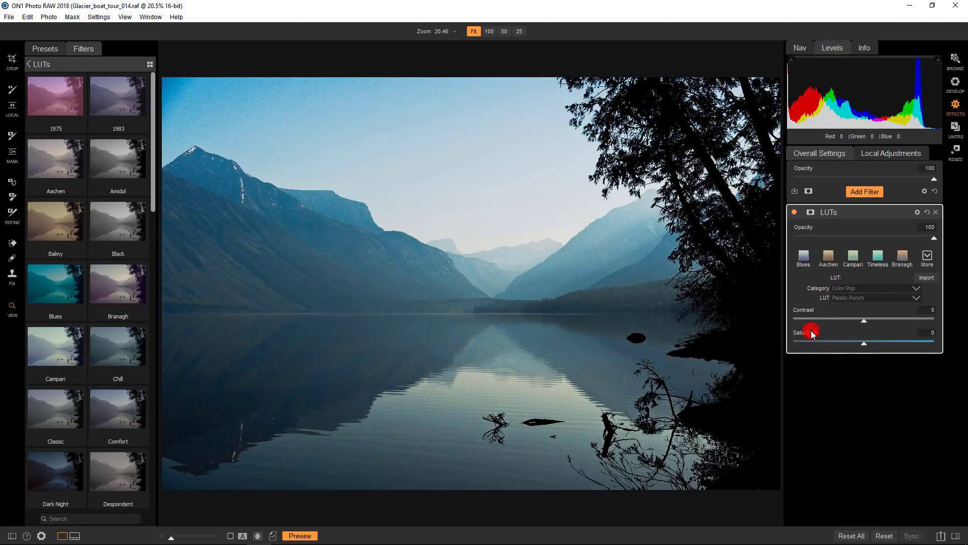
Add a Textures filter to the lake photo with the filter browser hidden
left_click(871, 191)
left_click(893, 295)
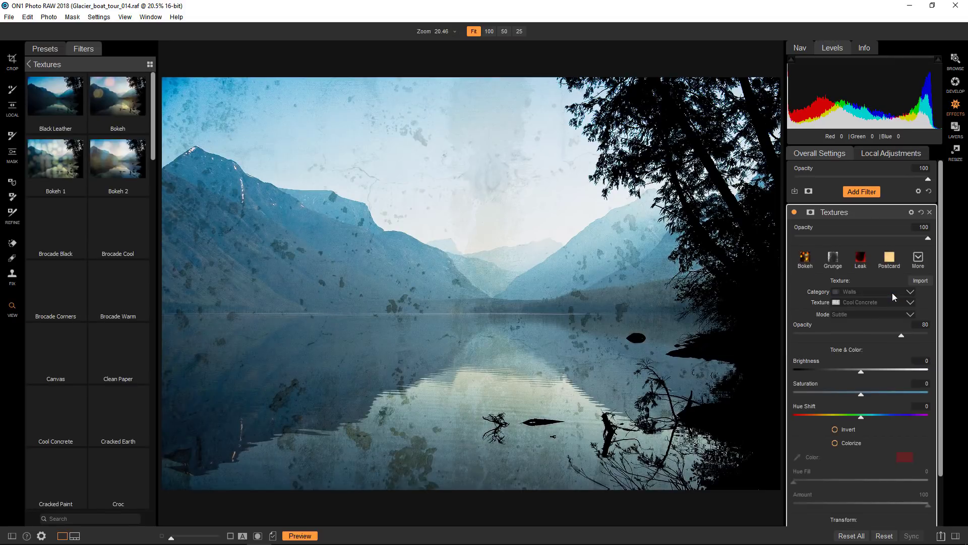
left_click(12, 536)
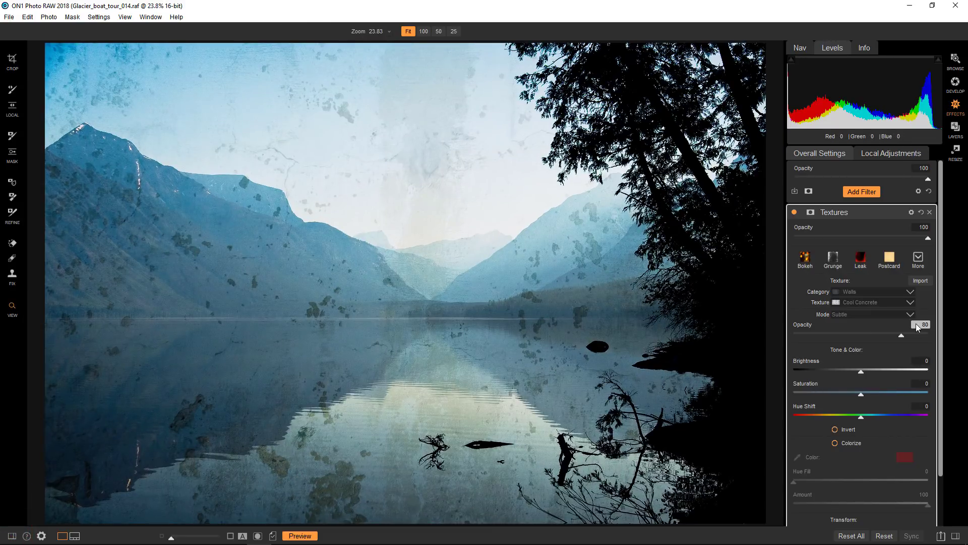
Choose the Photomorphis Mist and Fog category and apply a fog texture in Subtle mode
left_click(911, 291)
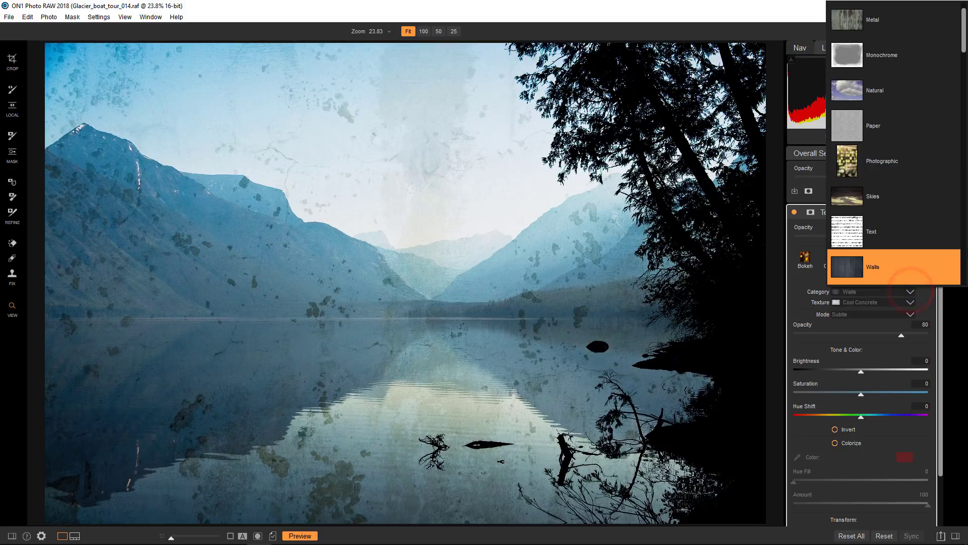
left_click(964, 256)
left_click(964, 257)
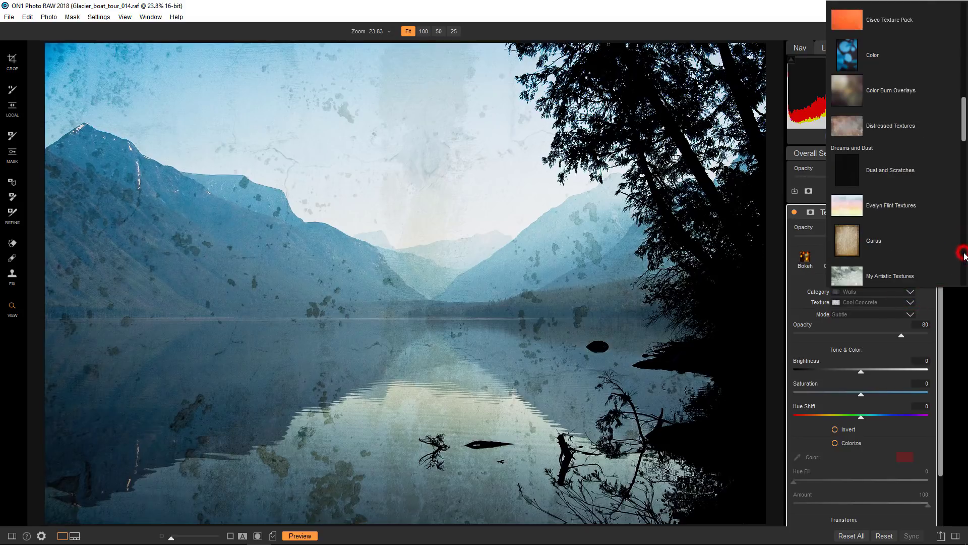
left_click(964, 256)
left_click(964, 256)
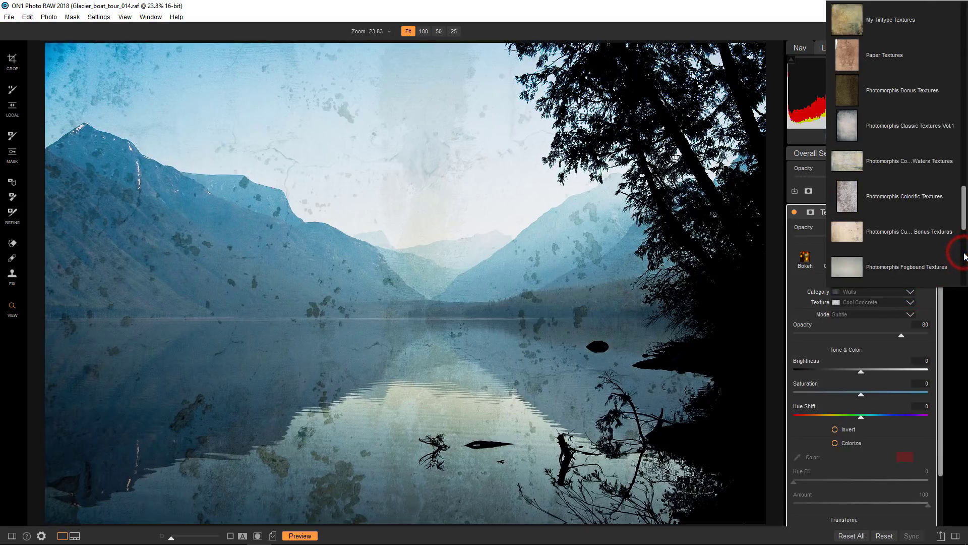
left_click(964, 256)
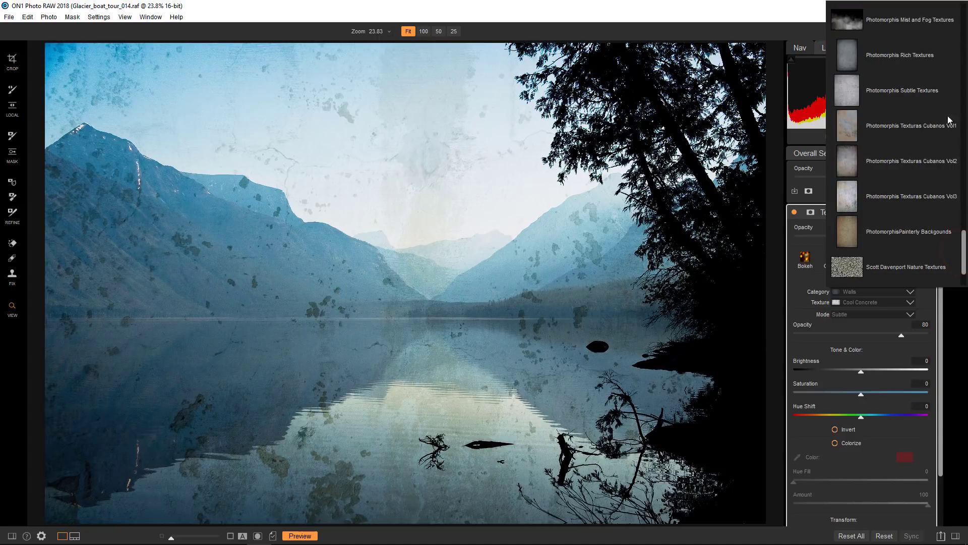
left_click(928, 20)
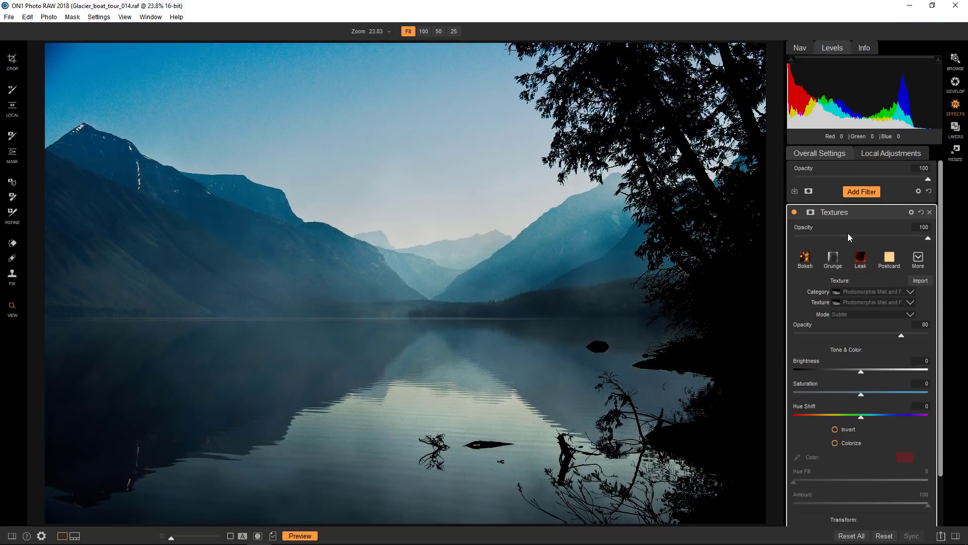
left_click(911, 303)
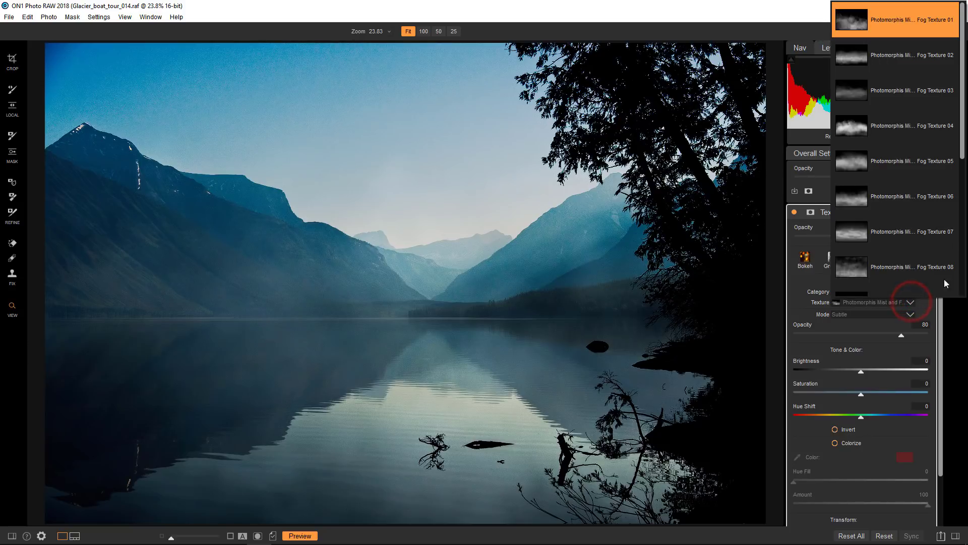
left_click(962, 270)
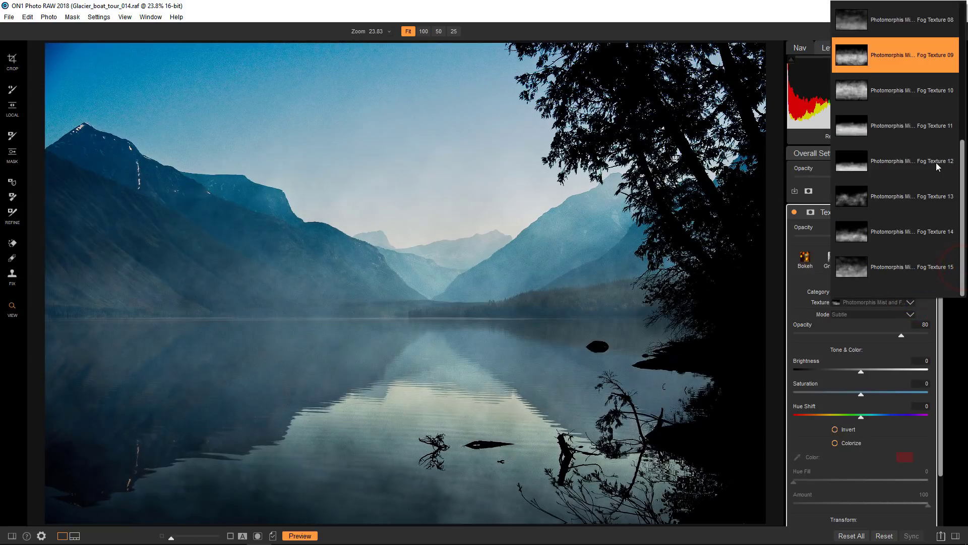
left_click(936, 162)
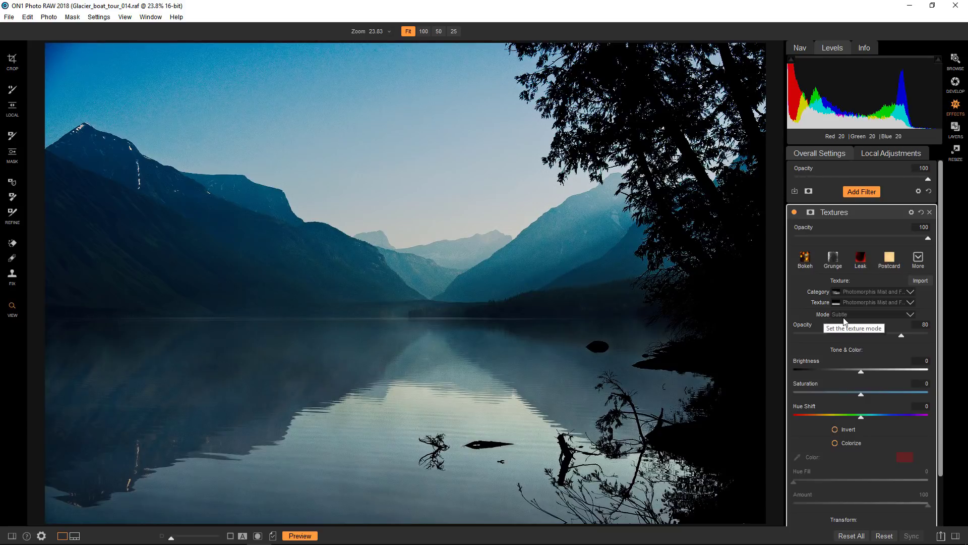
Set the fog texture to Lighter blend mode, brightness -44 and opacity 91
left_click(881, 317)
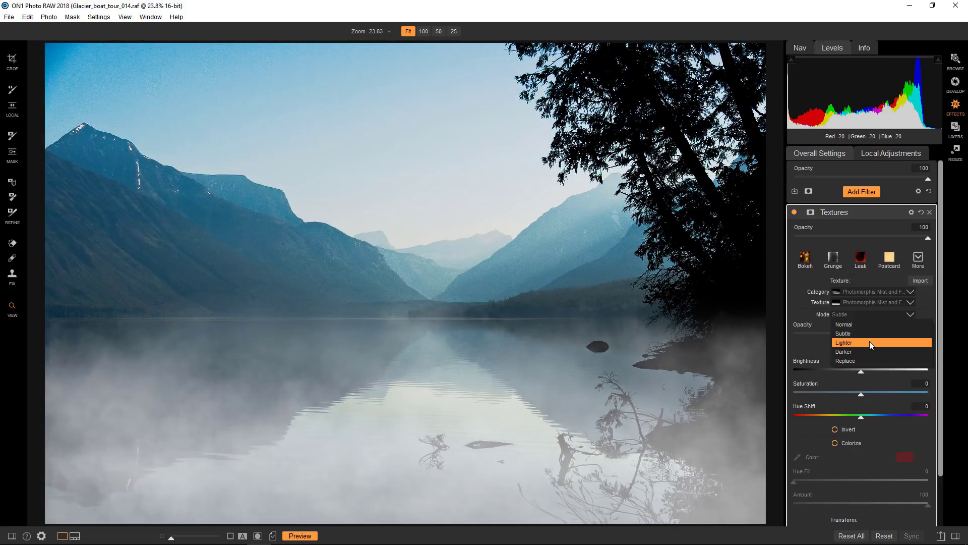
left_click(869, 343)
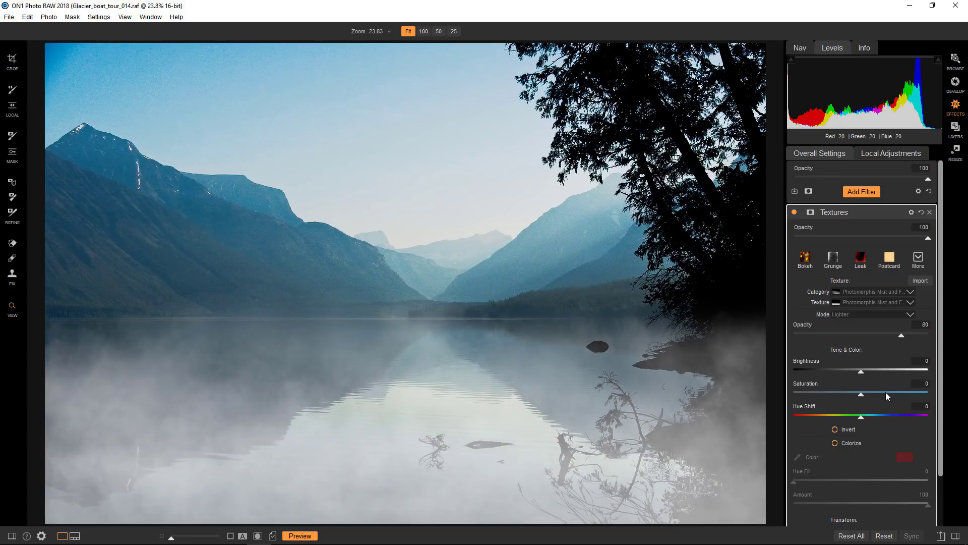
left_click_drag(860, 371, 813, 371)
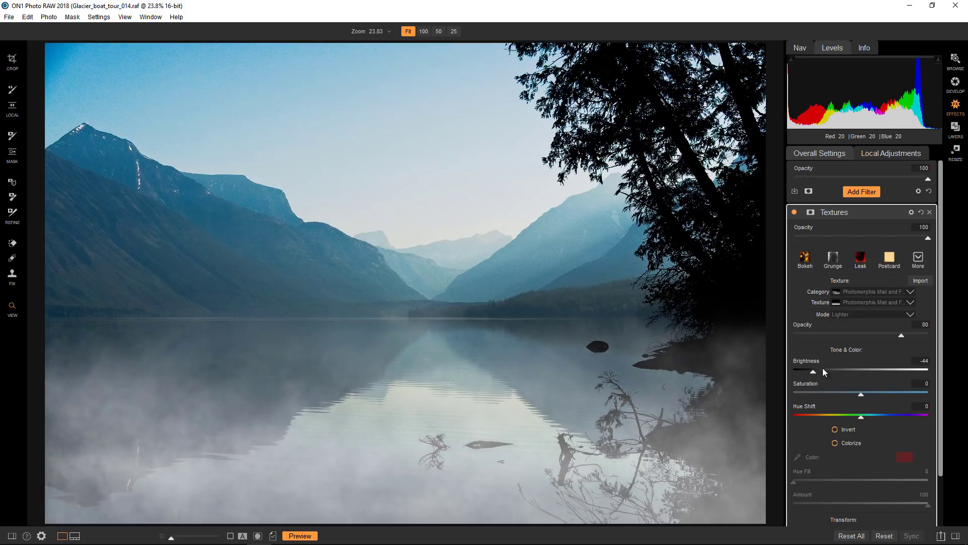
left_click_drag(901, 335, 916, 336)
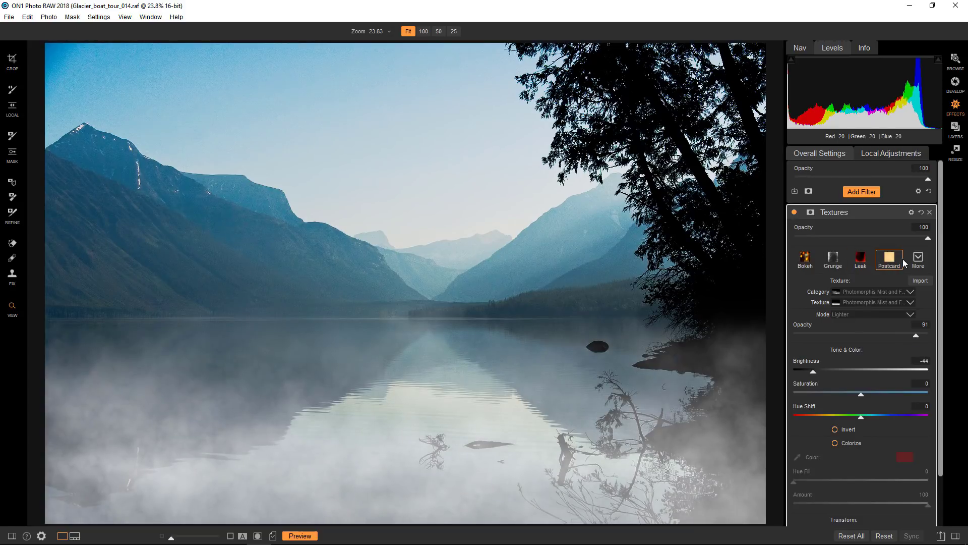
Add a second LUTs filter using the Color Pop Juarez LUT
left_click(857, 192)
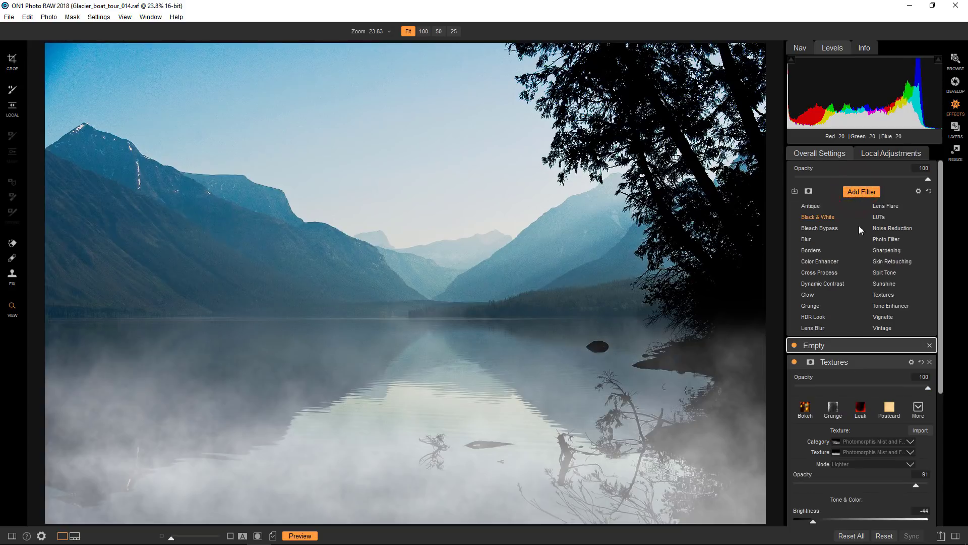
left_click(882, 216)
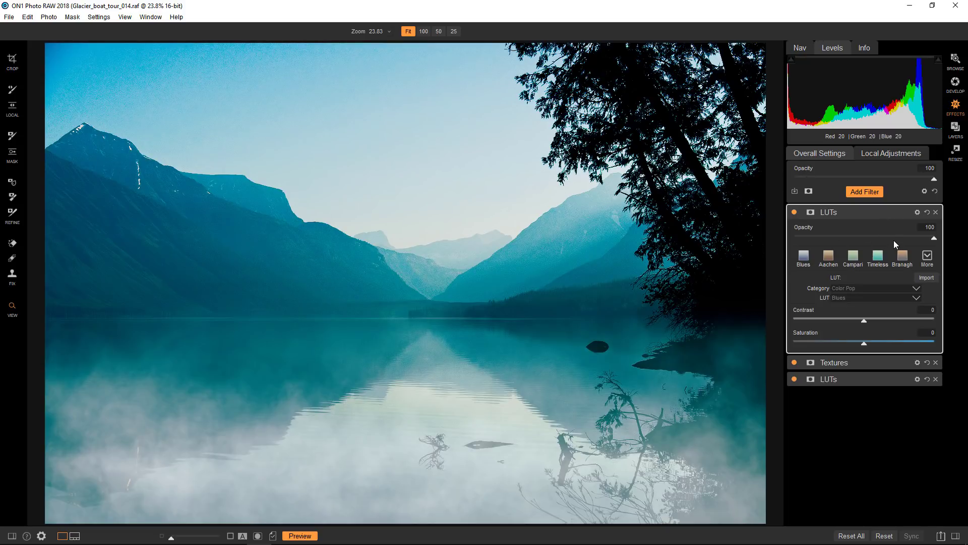
left_click(928, 256)
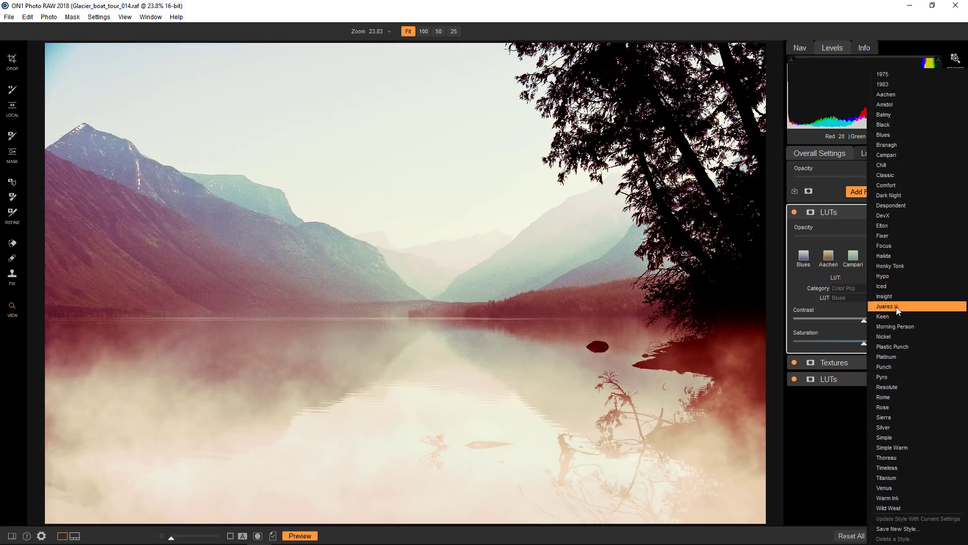
left_click(897, 307)
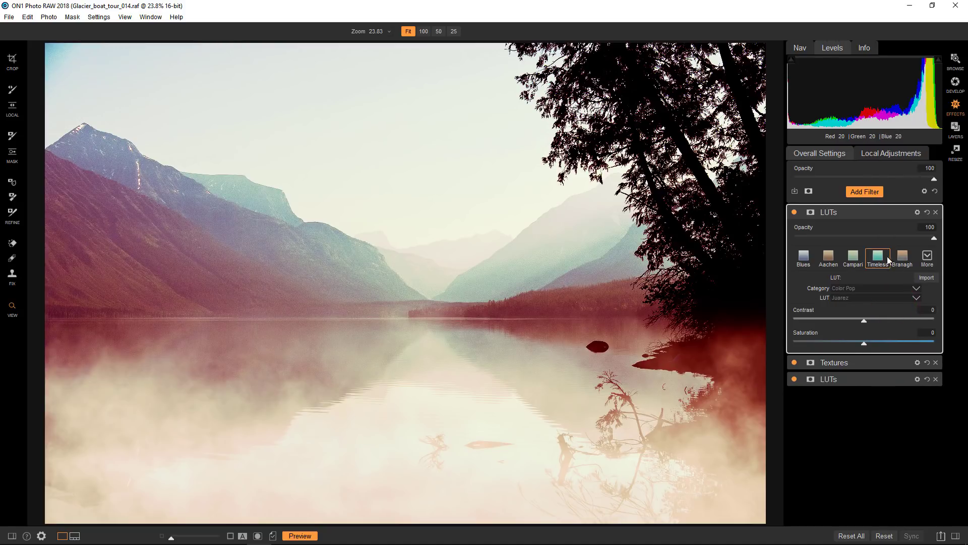
Lower the Juarez LUT opacity to about 28 and toggle it off and on to compare
left_click(826, 236)
left_click_drag(827, 237, 834, 239)
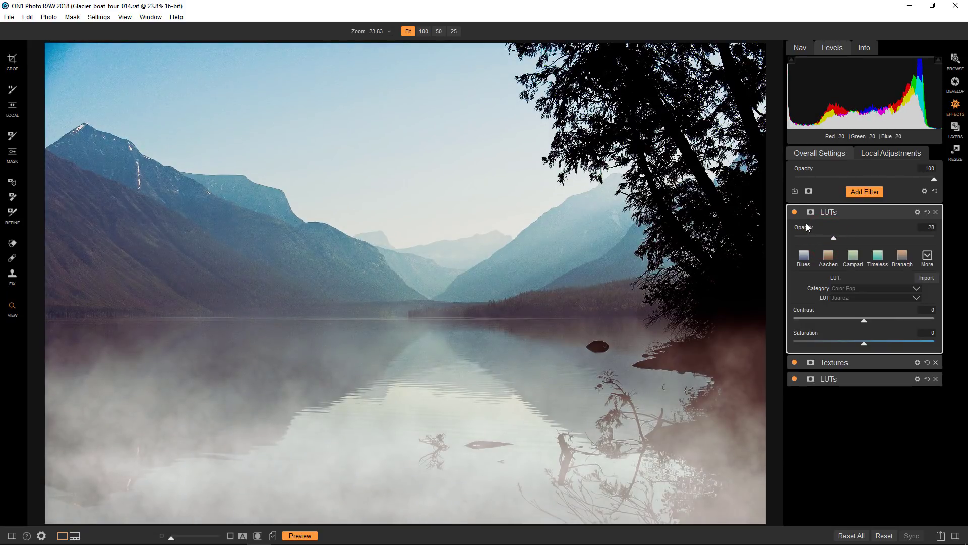
left_click(794, 213)
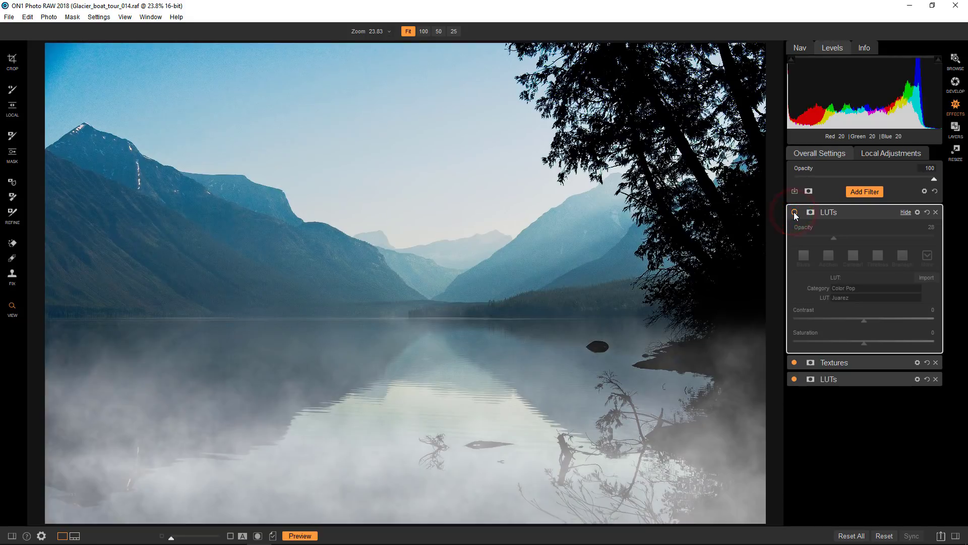
left_click(795, 212)
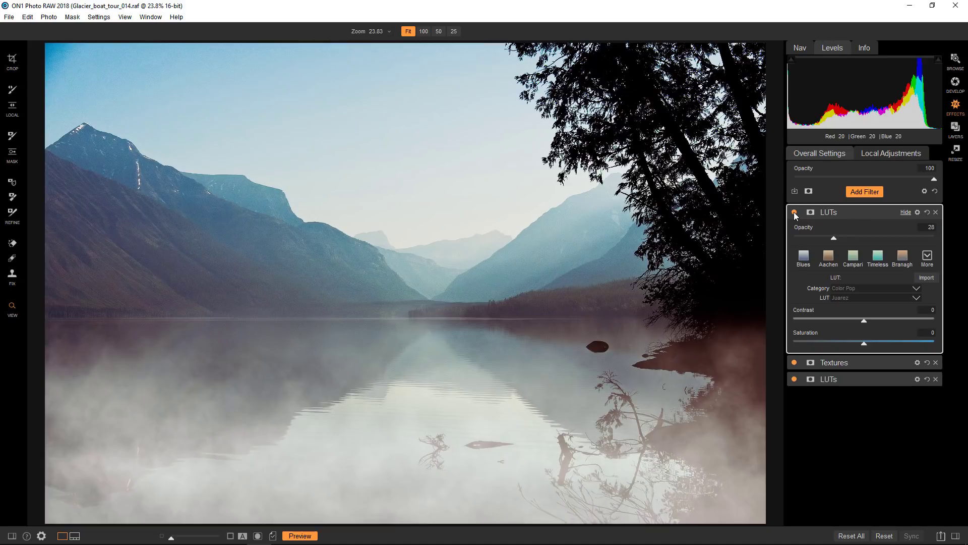
left_click(864, 192)
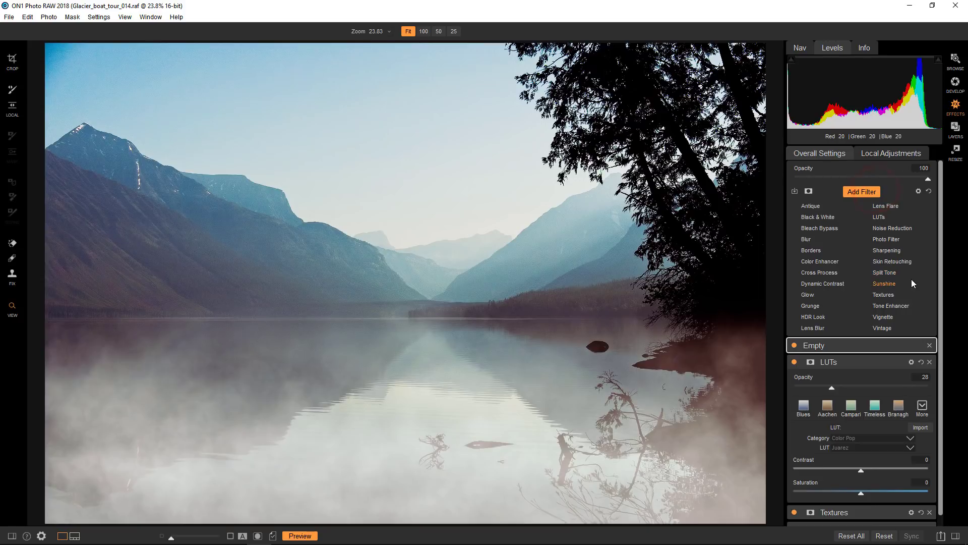
Add another Textures filter set to the Photomorphis Fogbound Textures category
left_click(888, 296)
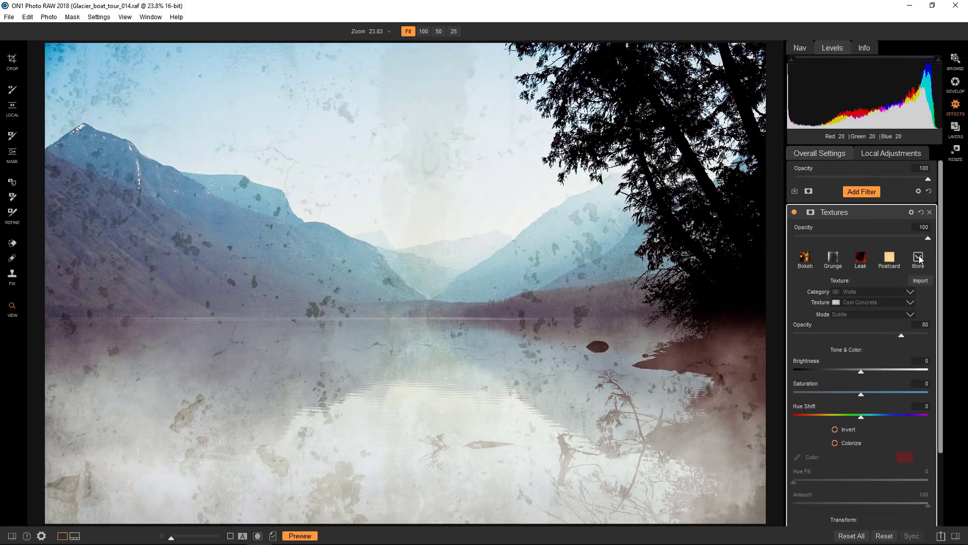
left_click(910, 293)
scroll(910, 283, "down", 1)
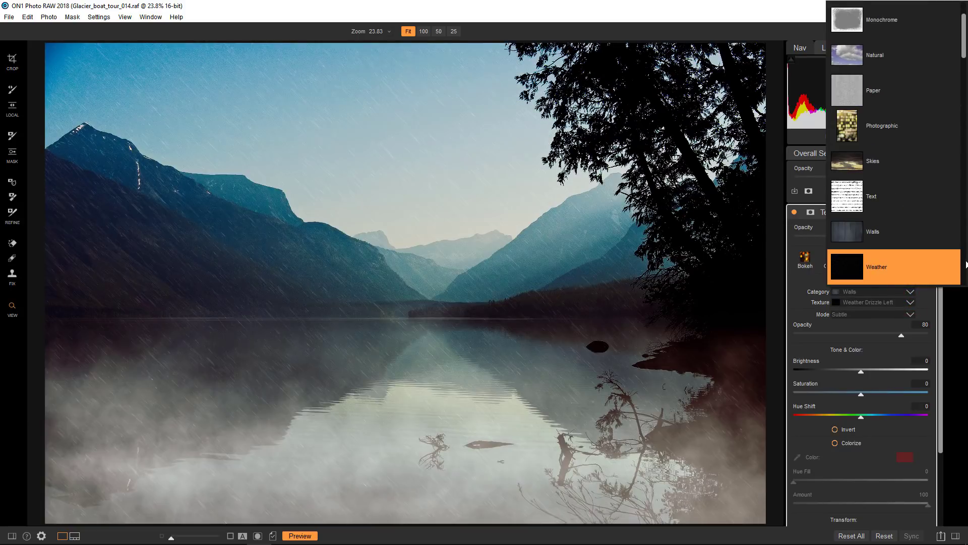
left_click(965, 265)
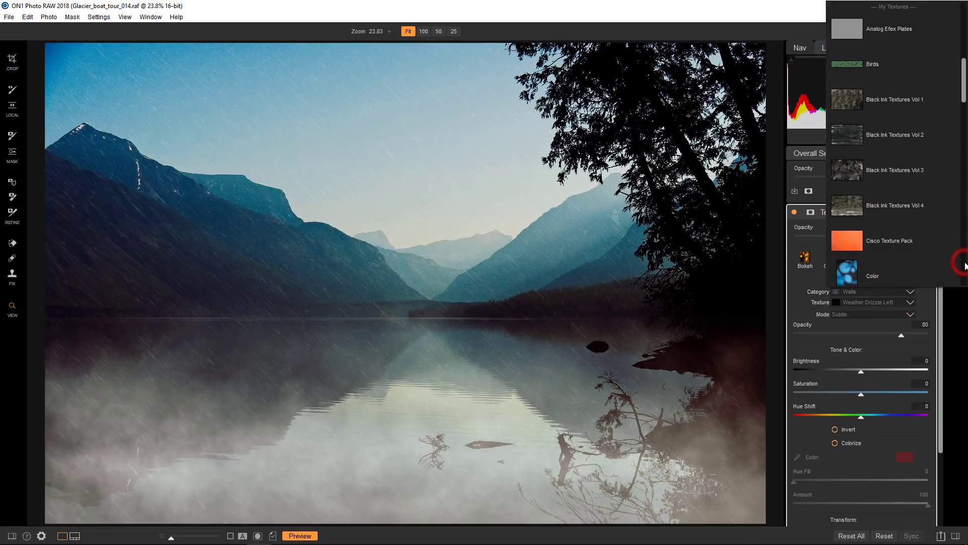
left_click(965, 265)
left_click(965, 264)
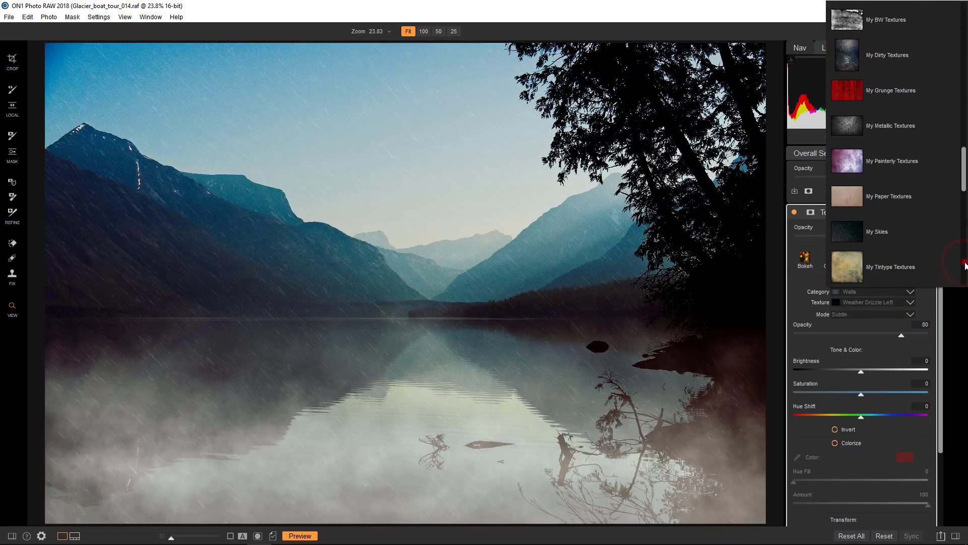
left_click(966, 265)
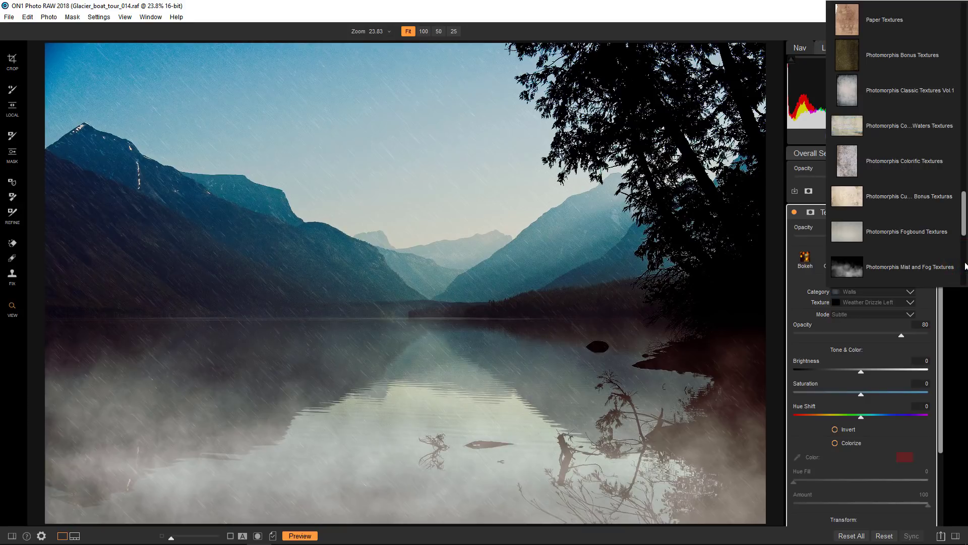
key("Down")
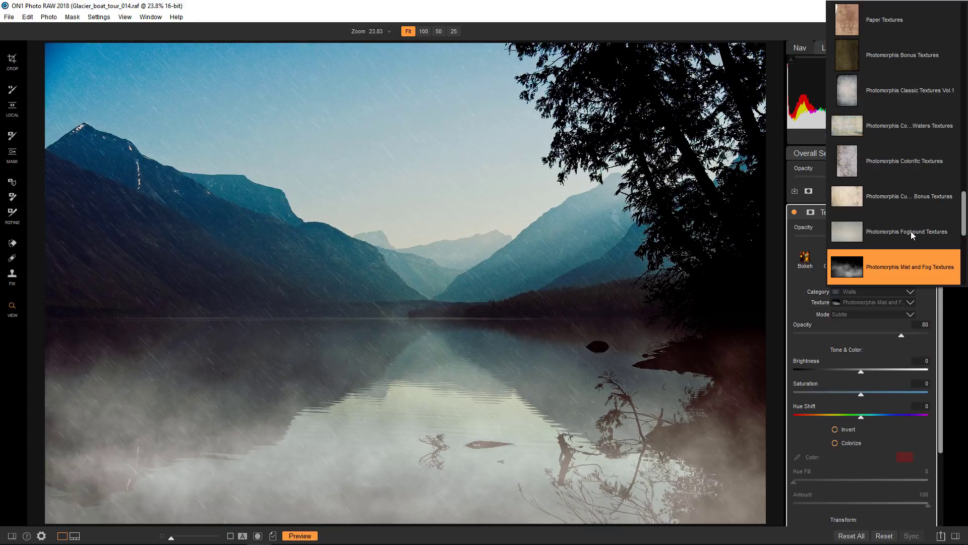
left_click(911, 231)
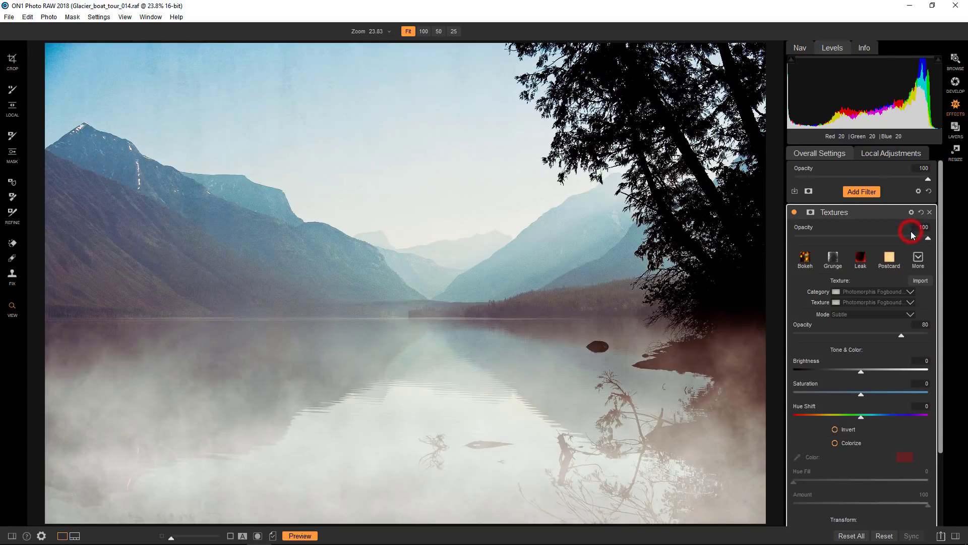
Apply Fogbound texture 06 at brightness -24, then hide it to compare
left_click(911, 303)
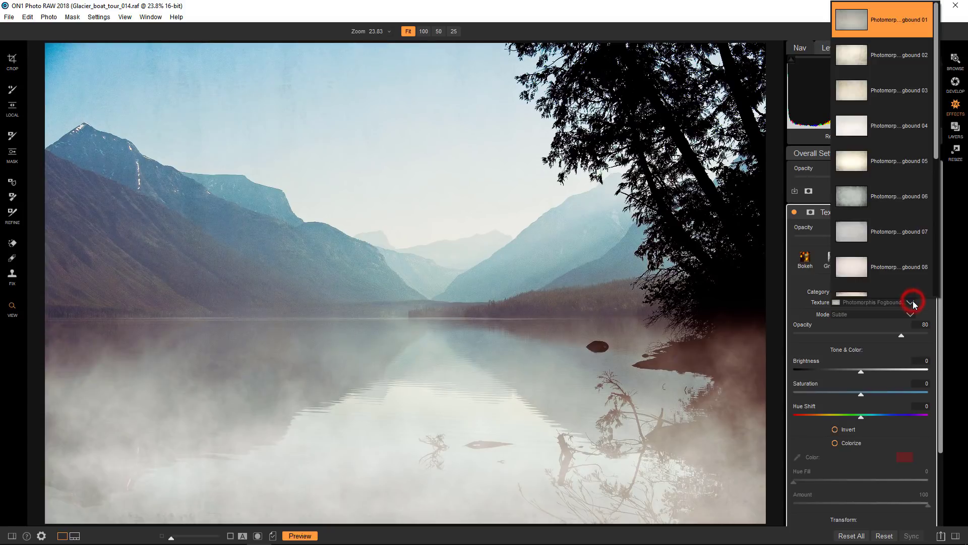
scroll(857, 198, "down", 1)
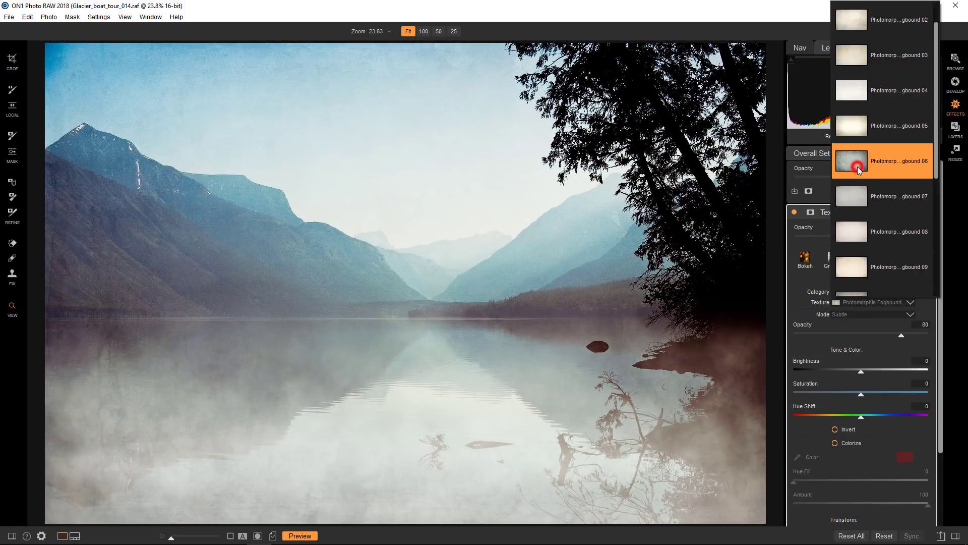
left_click(857, 166)
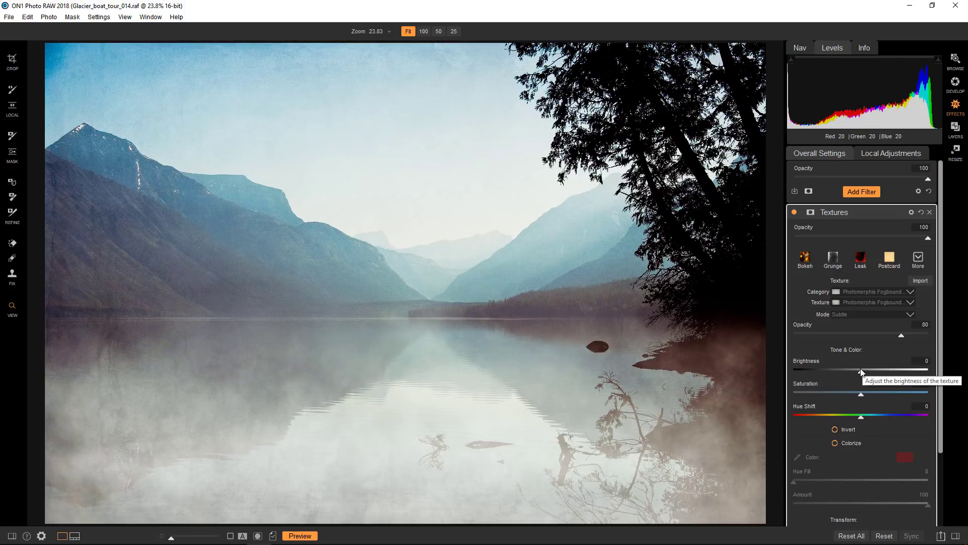
left_click_drag(861, 371, 825, 372)
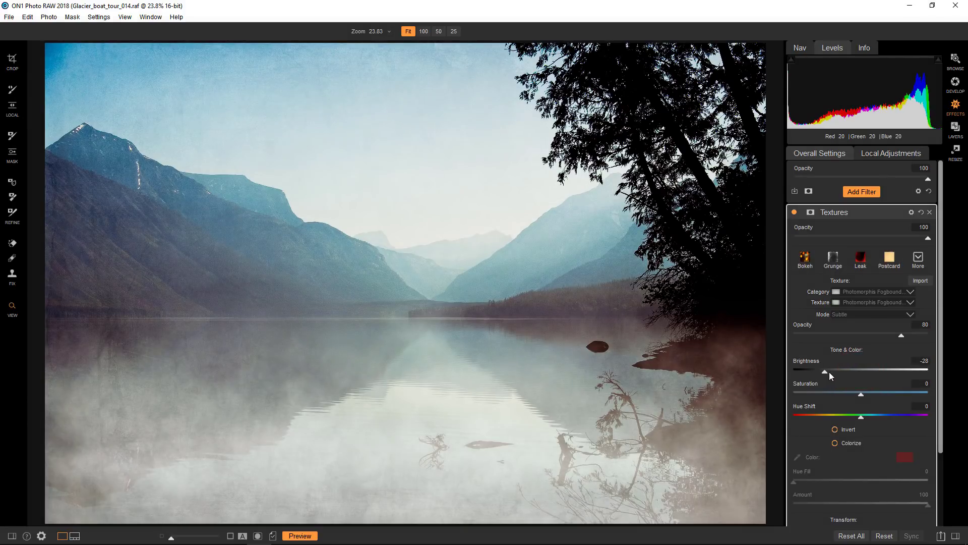
left_click(829, 373)
left_click(795, 212)
left_click(795, 211)
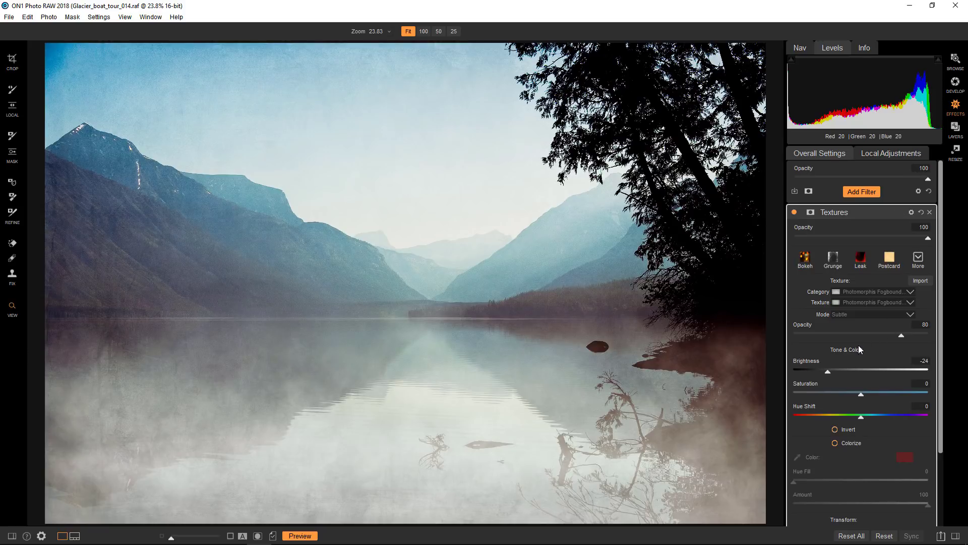
Add a Vignette filter with the Subtle preset: brightness -25, size 40
left_click(860, 193)
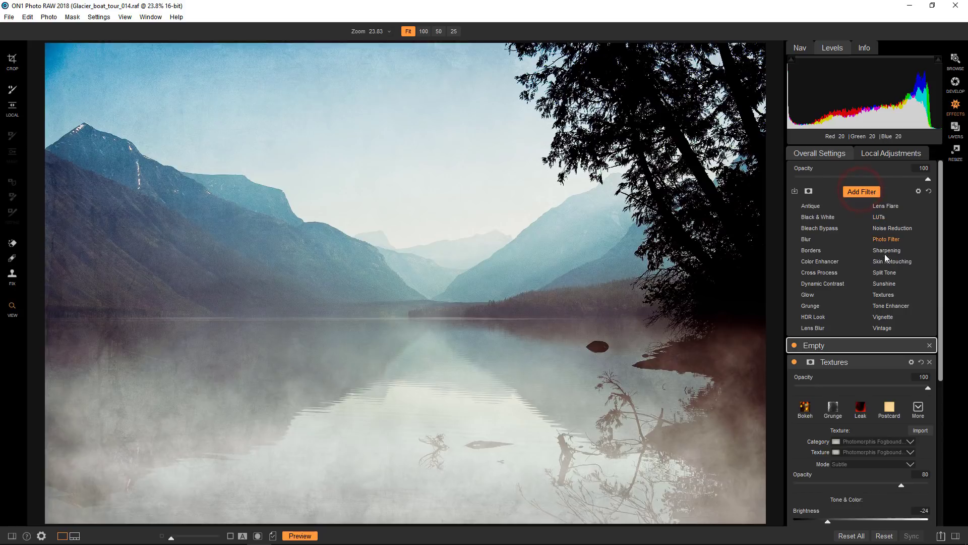
left_click(883, 316)
left_click(807, 260)
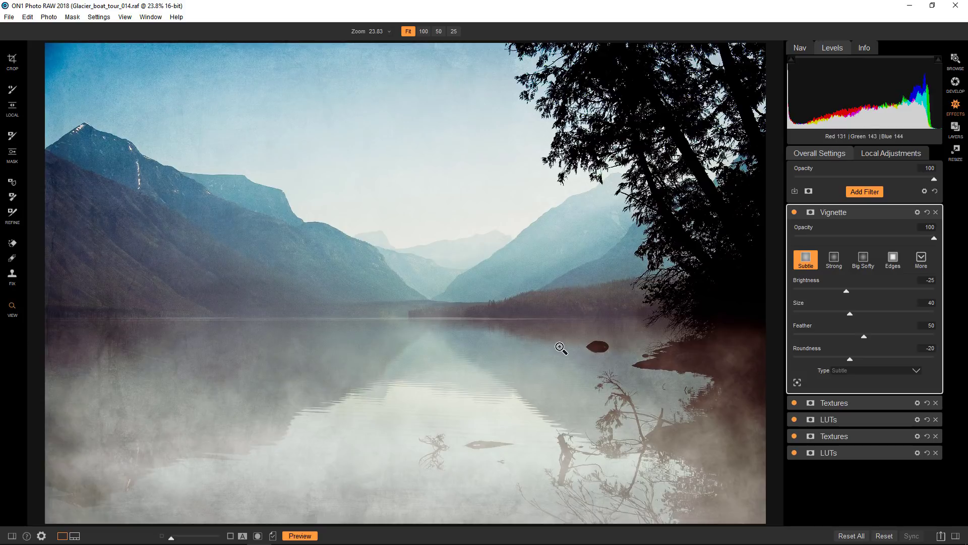
left_click(827, 214)
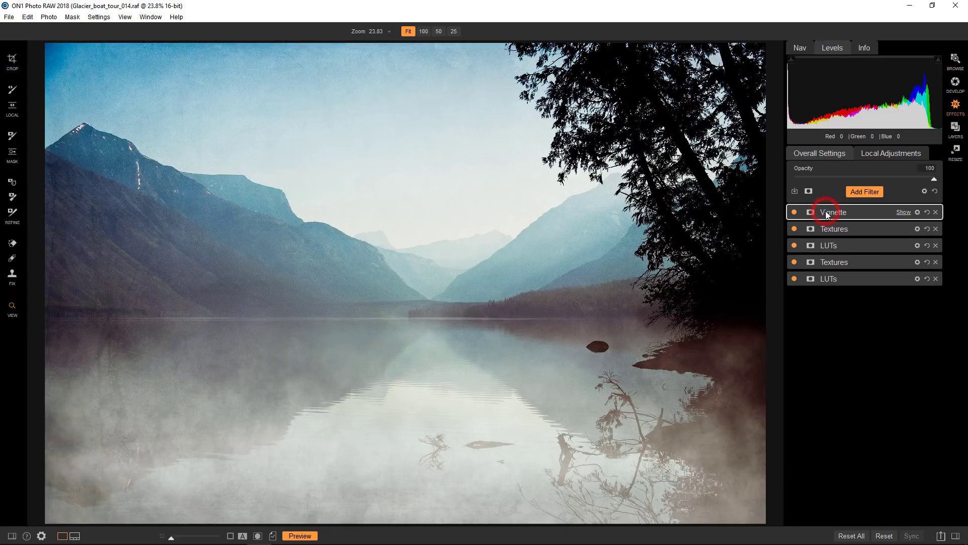
left_click(305, 537)
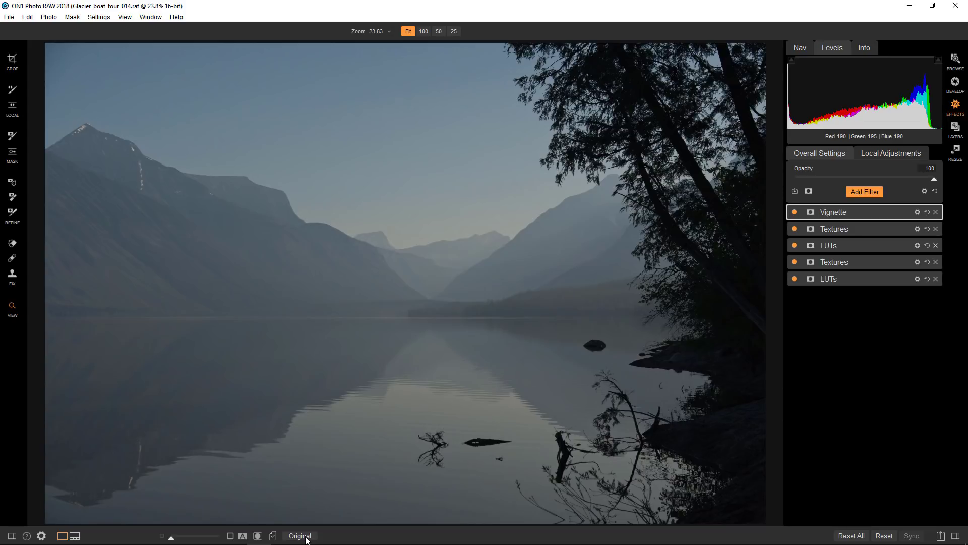
left_click(305, 538)
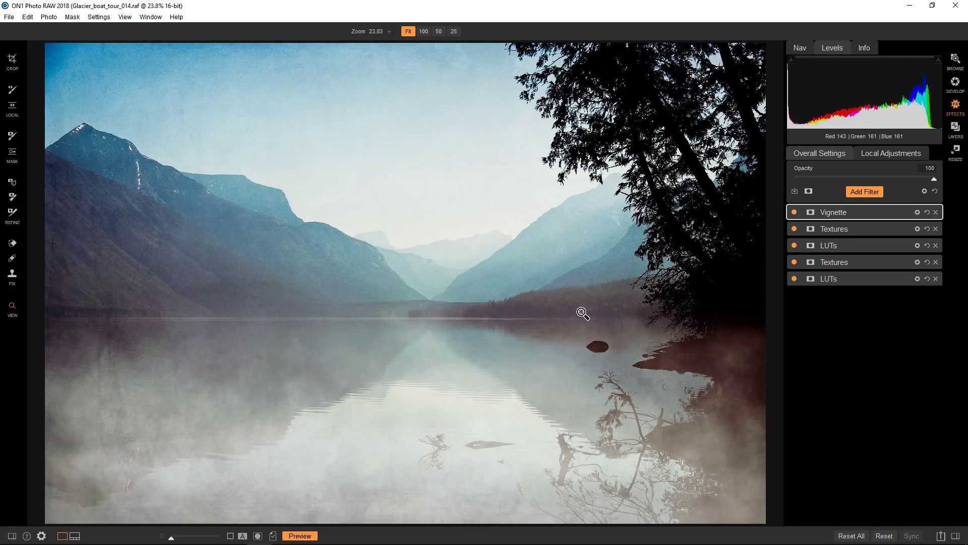
left_click(794, 212)
left_click(795, 228)
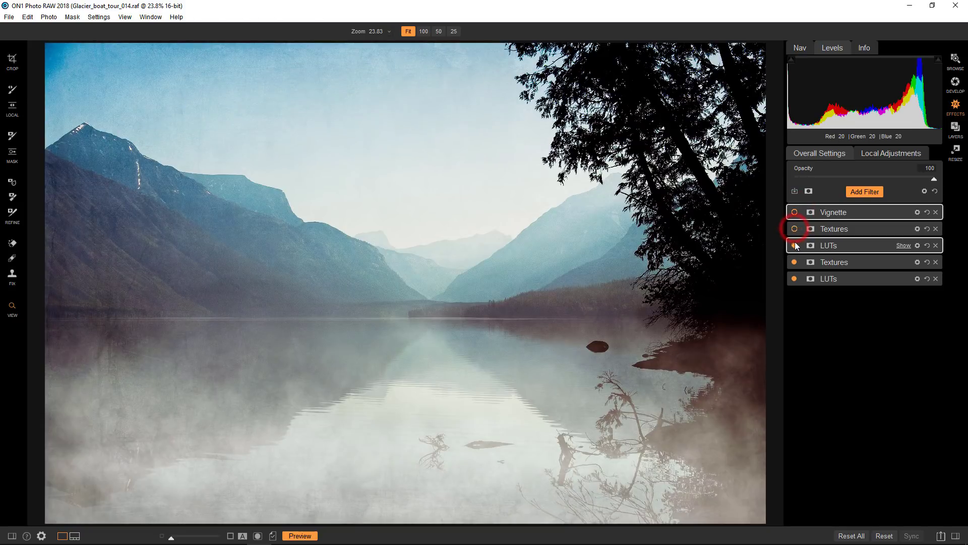
left_click(794, 246)
left_click(795, 261)
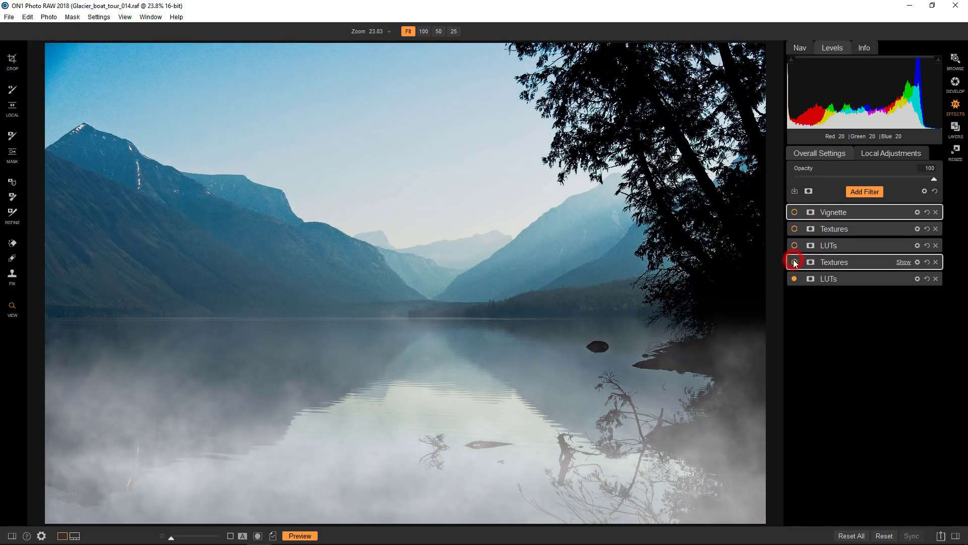
left_click(794, 278)
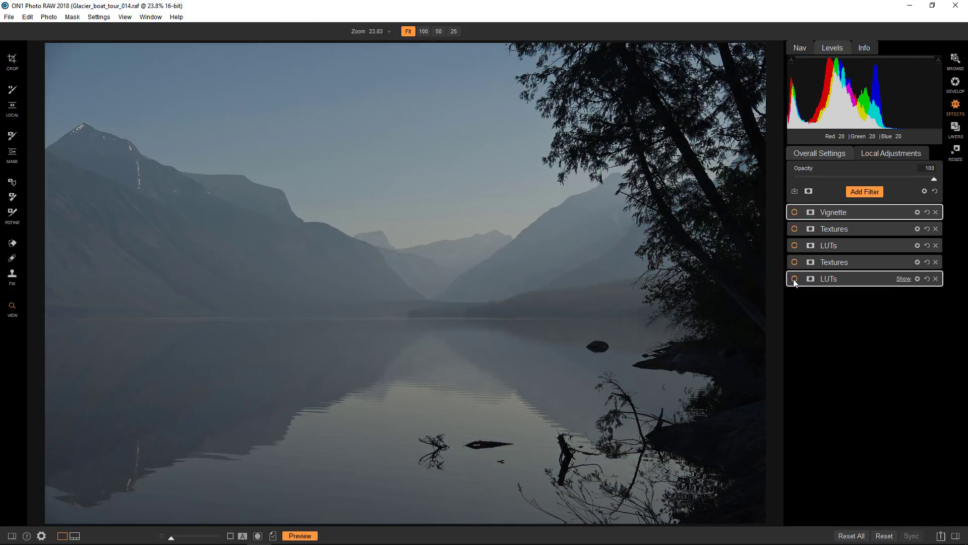
left_click(794, 279)
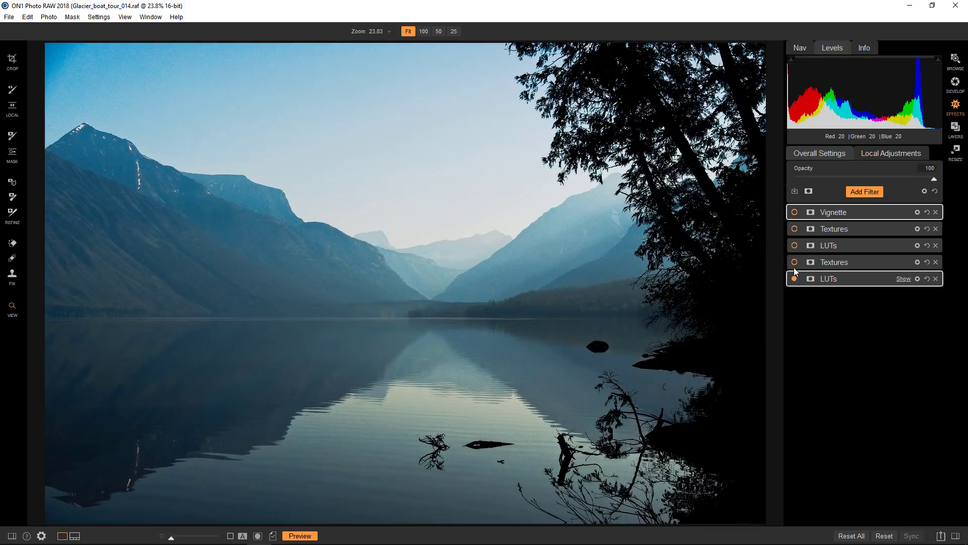
left_click(795, 262)
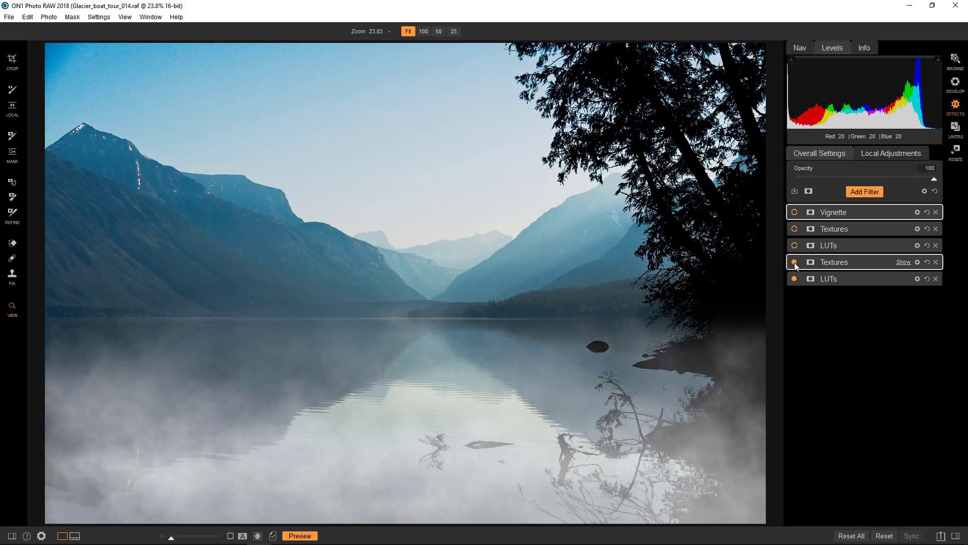
left_click(794, 246)
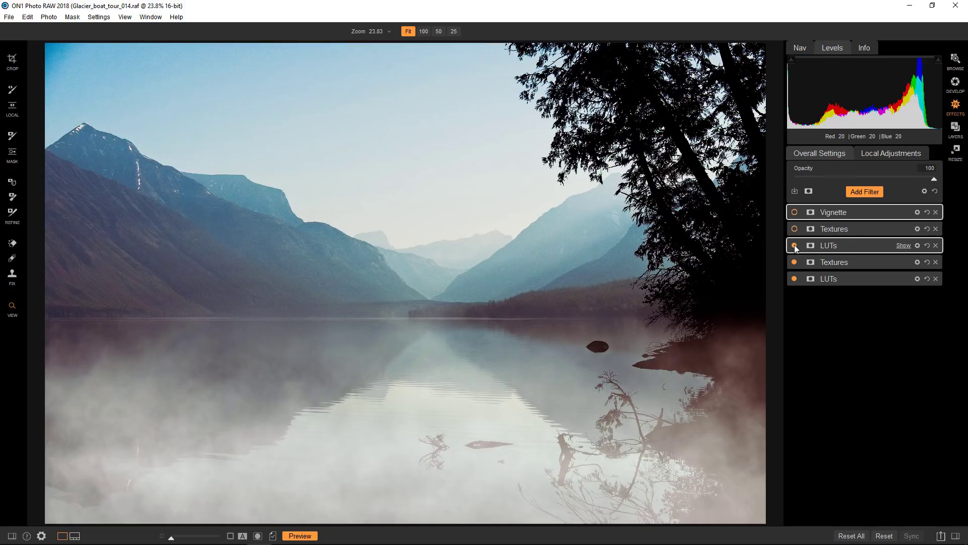
left_click(794, 229)
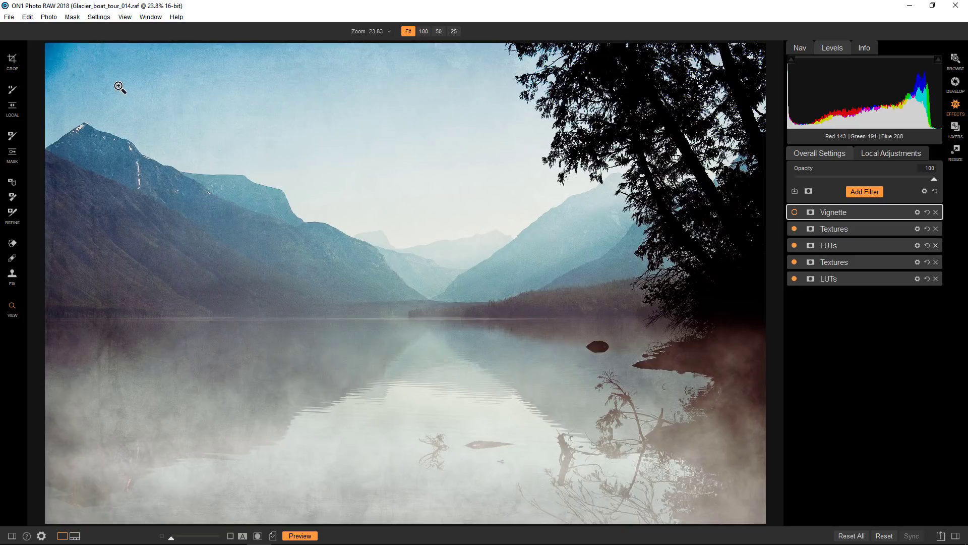
left_click(795, 212)
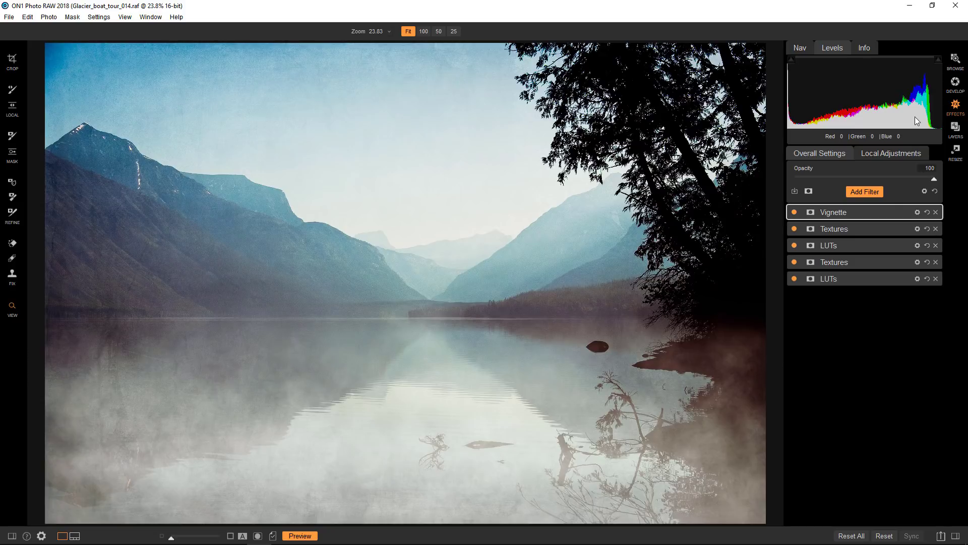
Browse the folder in grid view, open IMG_6147-Edit.tif and move it into Effects
left_click(957, 62)
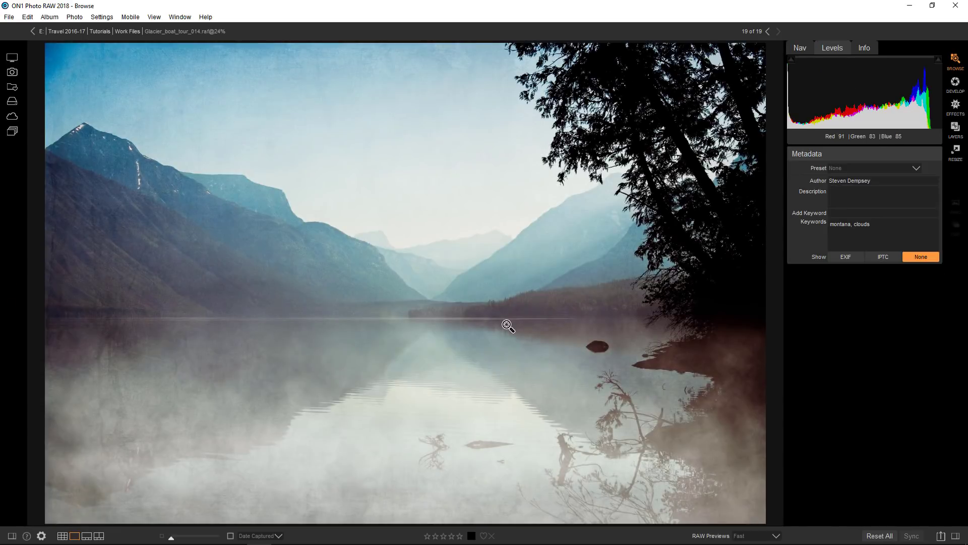
key("g")
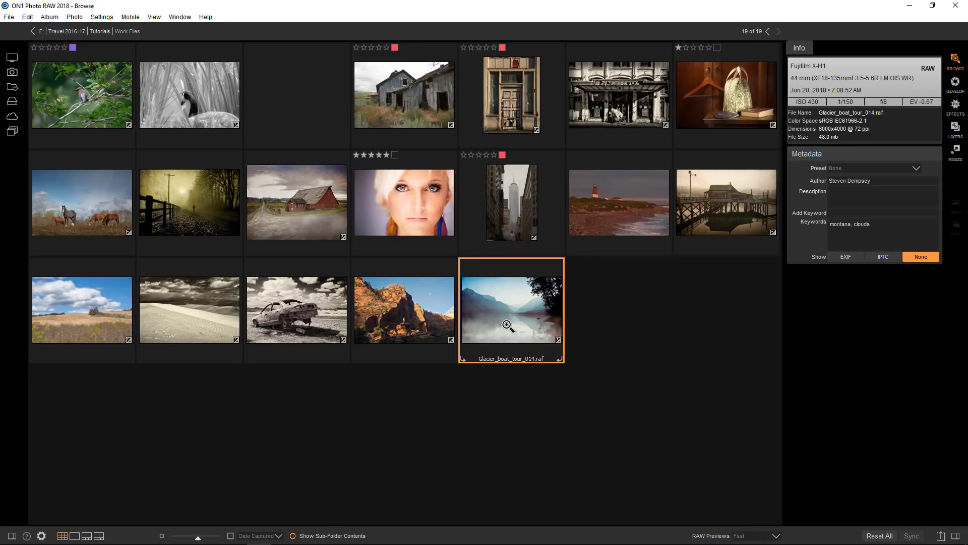
double_click(414, 209)
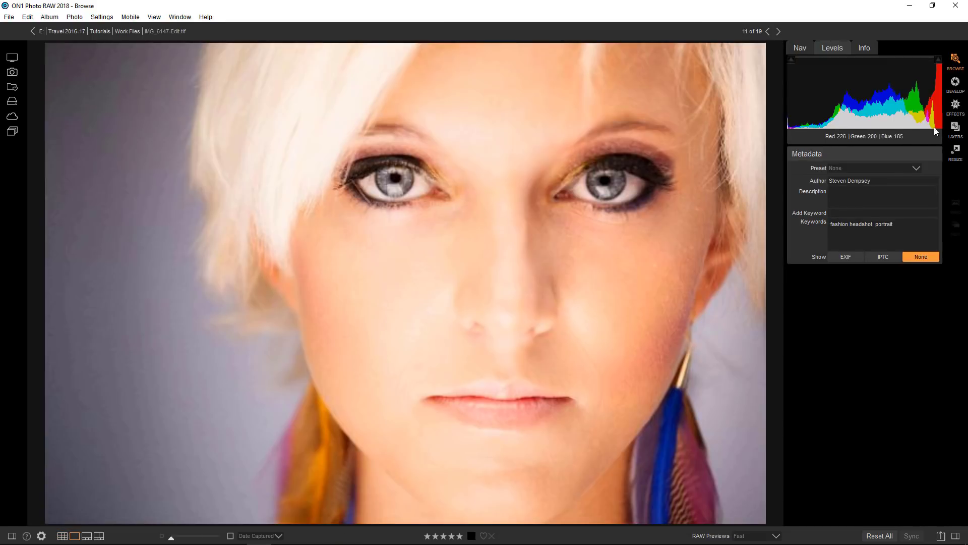
left_click(956, 107)
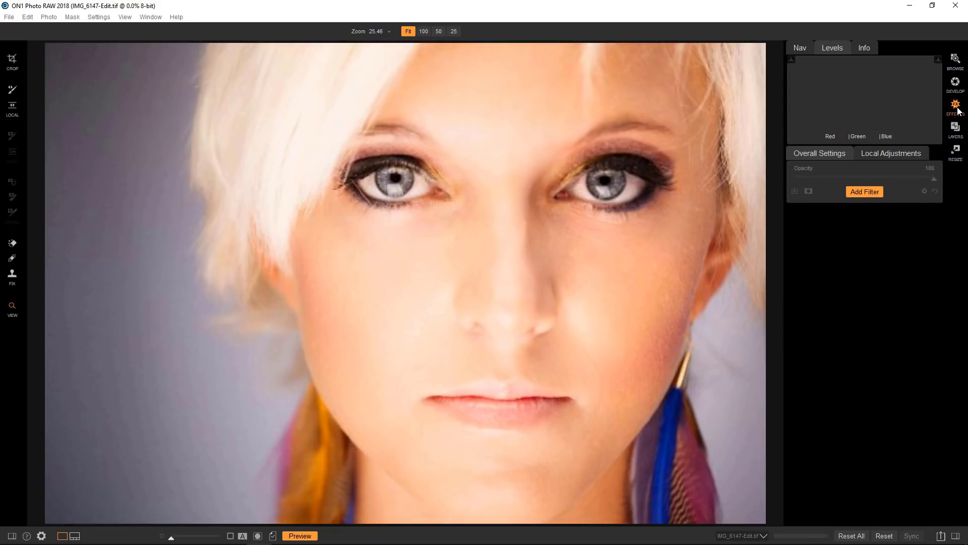
Add a LUTs filter to the portrait and open its full LUT style list
left_click(865, 192)
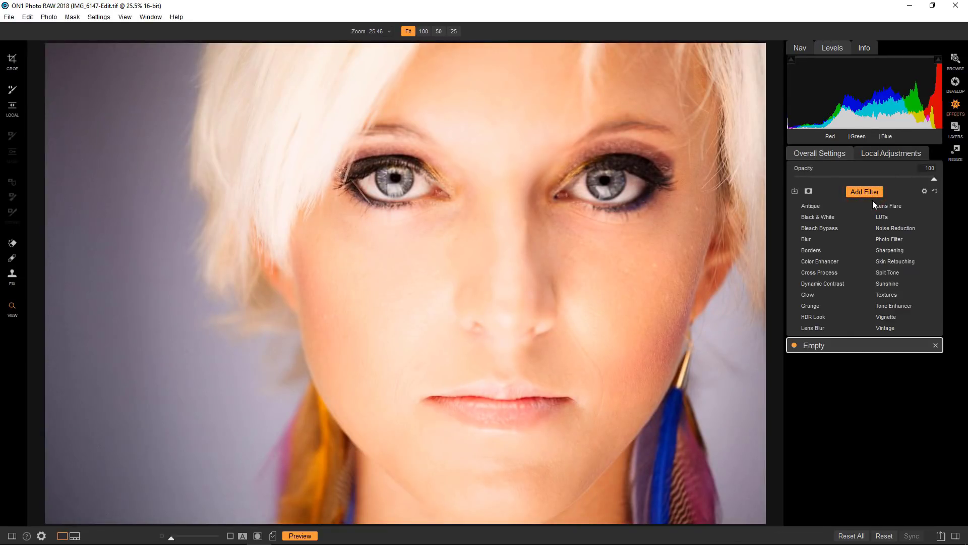
left_click(883, 217)
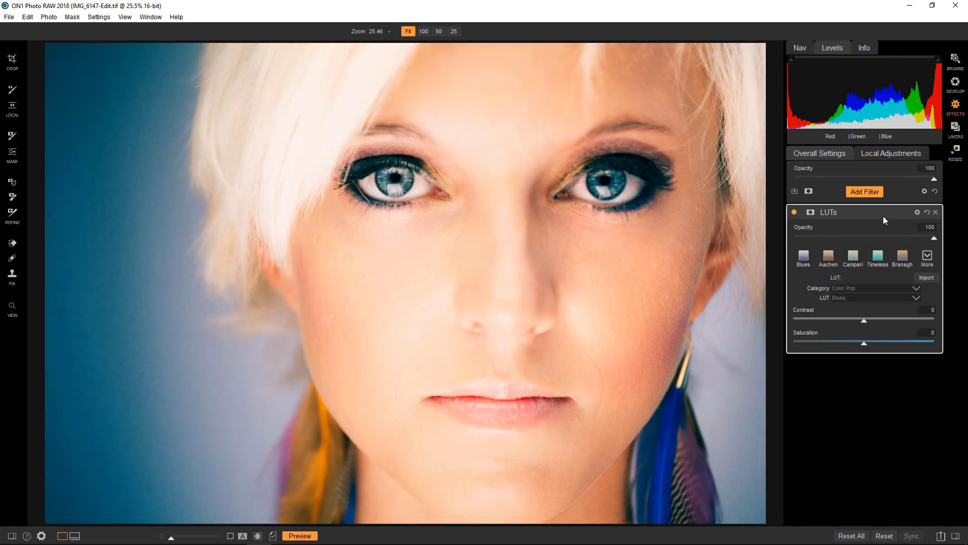
left_click(930, 258)
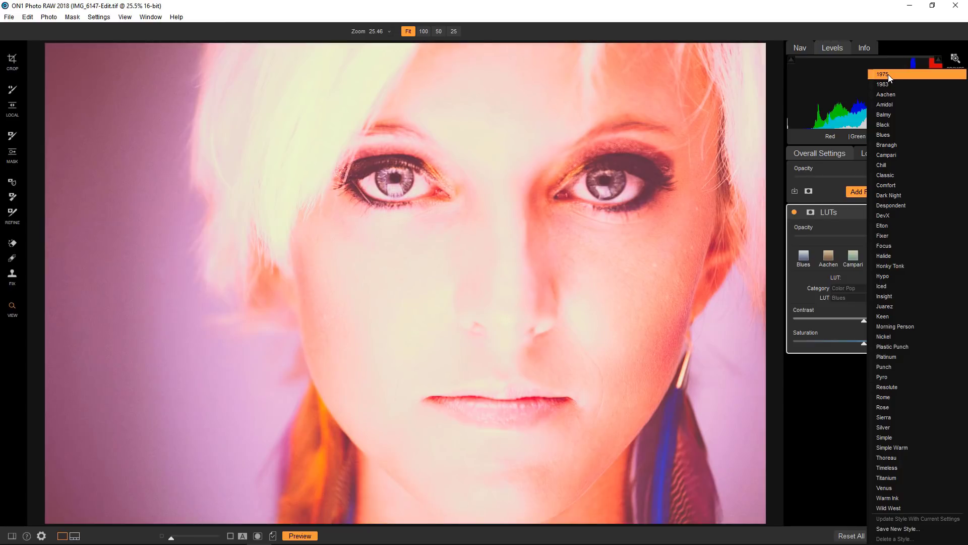
Preview the LUTs from 1983 and Aachen through Classic and Despondent on the portrait
key("Down")
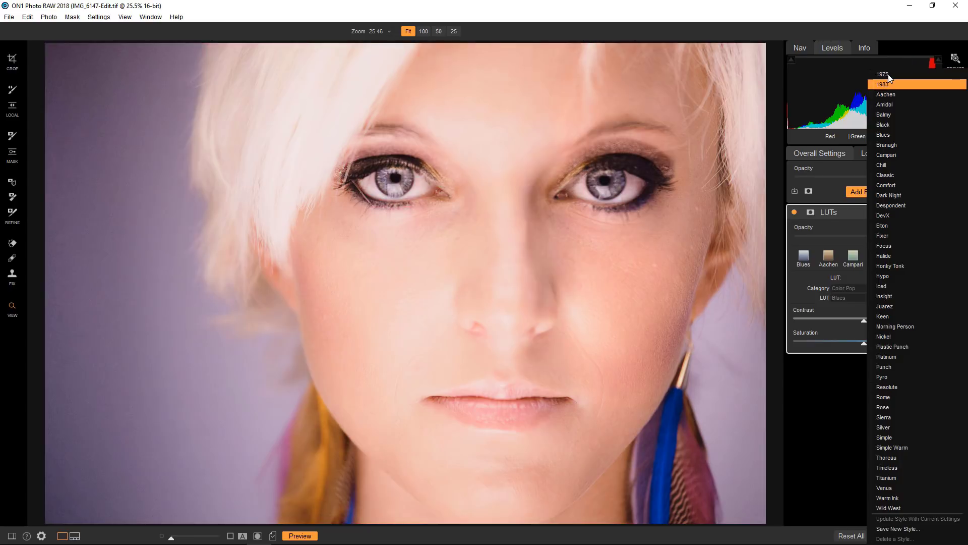
key("Down")
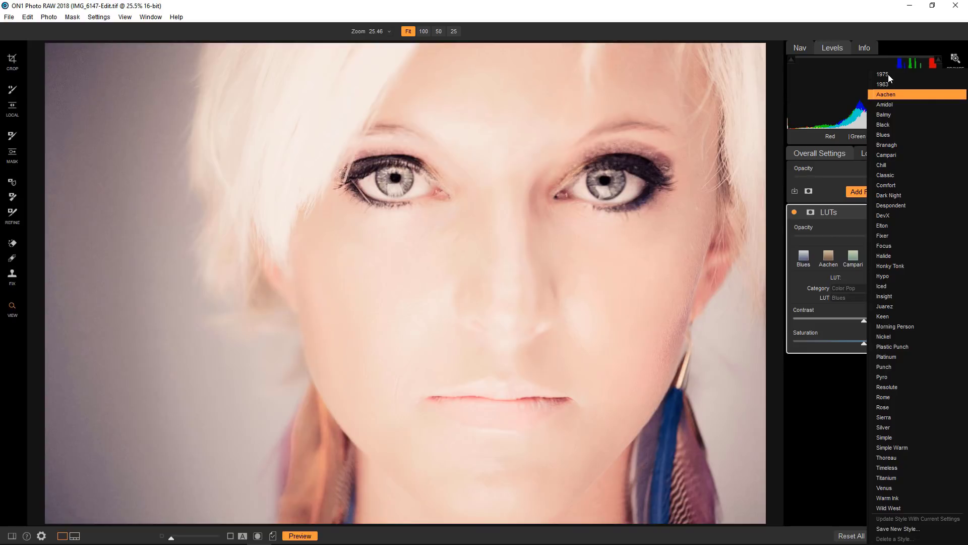
key("Down")
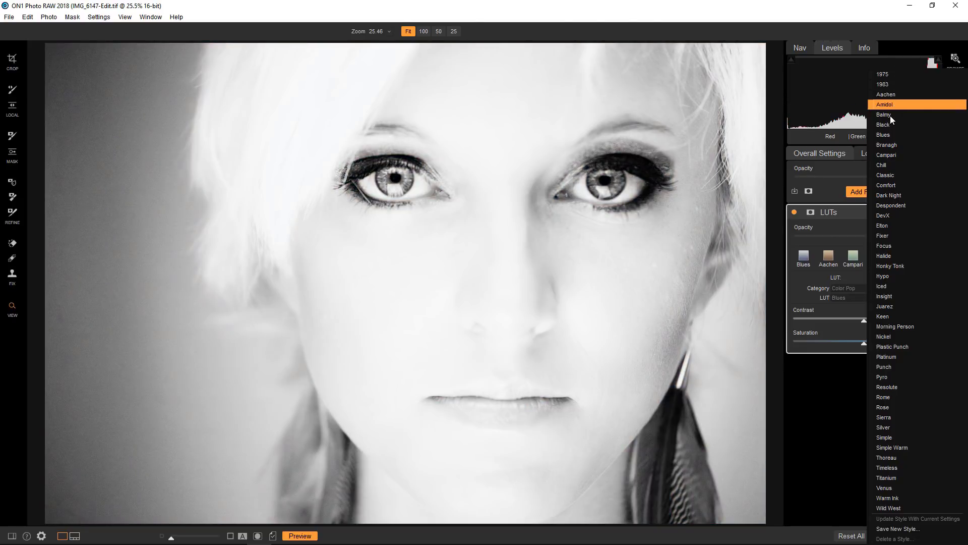
key("Down")
key("Down")
key("Down")
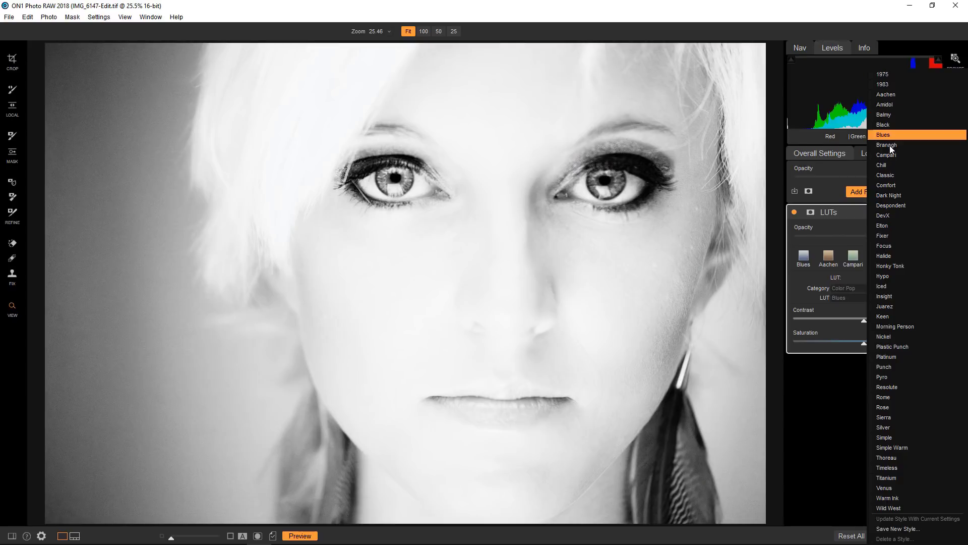
key("Down")
key("Down")
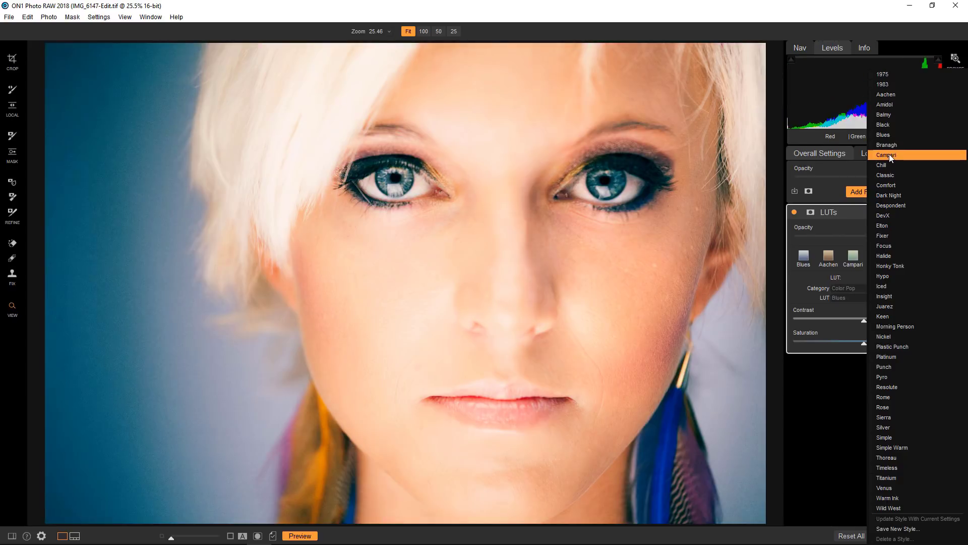
key("Down")
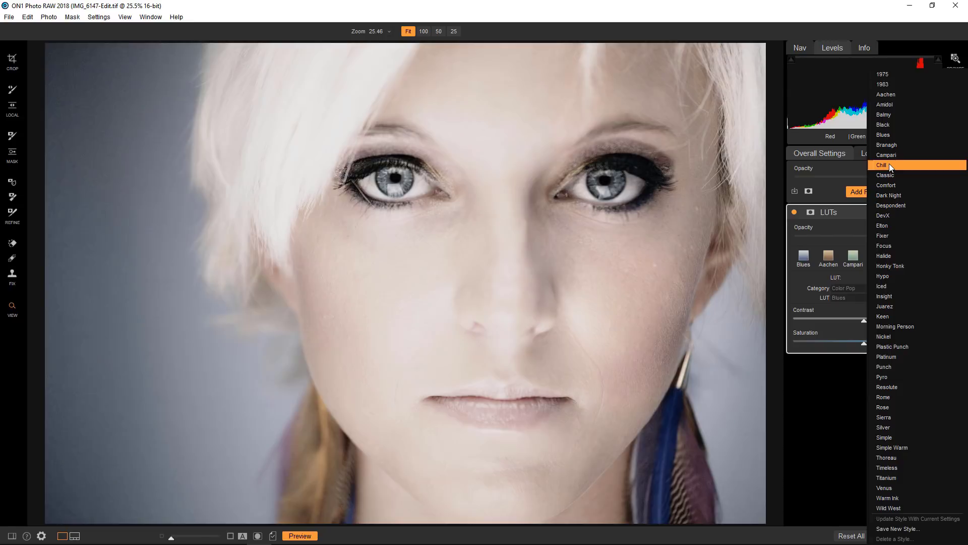
key("Down")
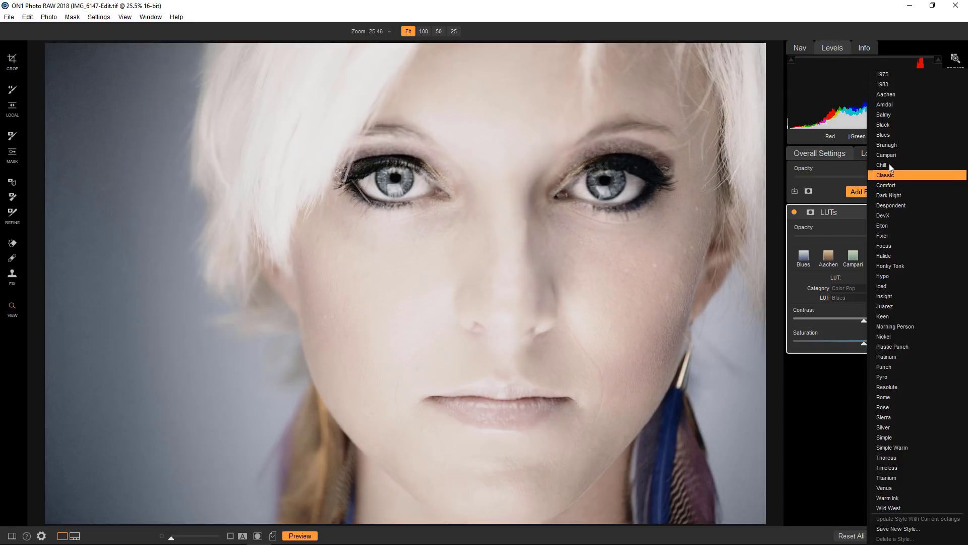
key("Down")
key("Down")
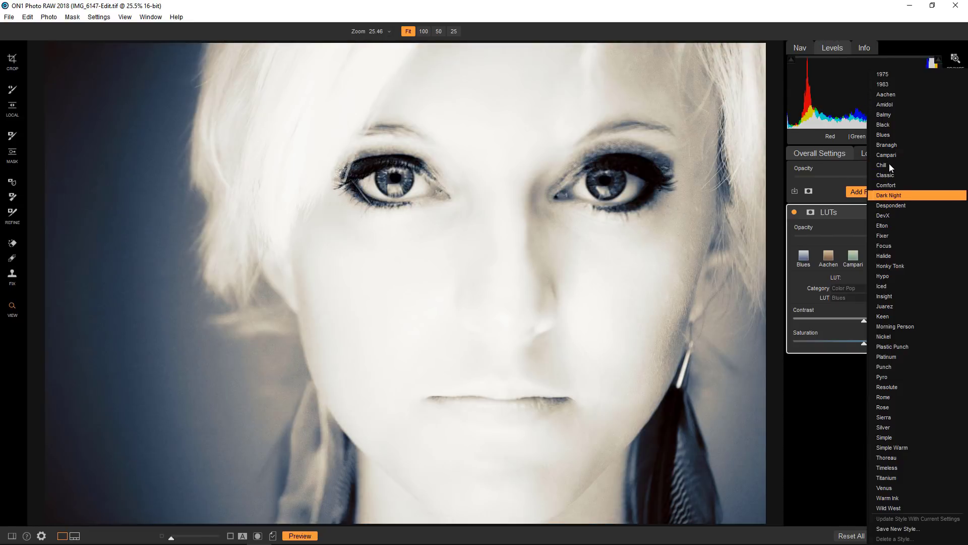
key("Down")
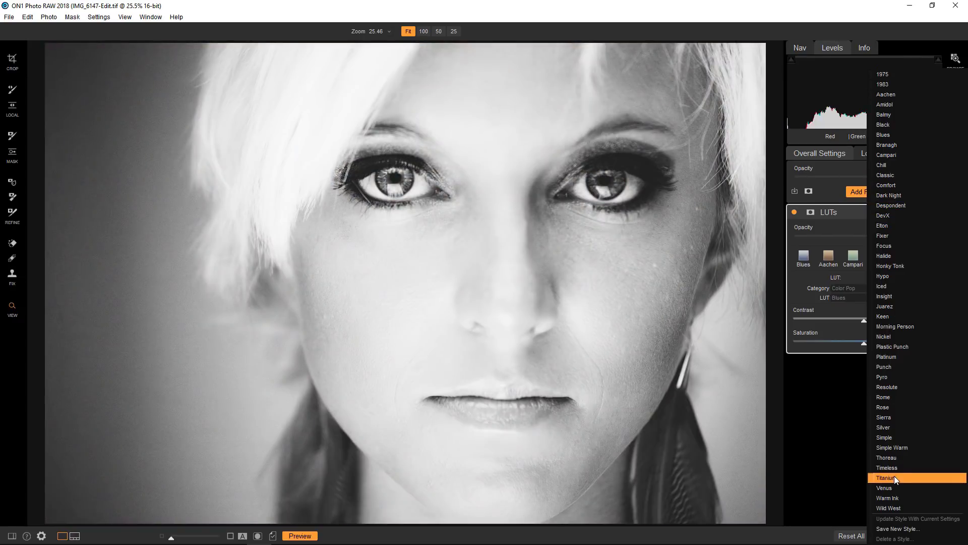
Apply the Black and White Titanium LUT to the portrait at 100 contrast and 100 opacity
left_click(894, 476)
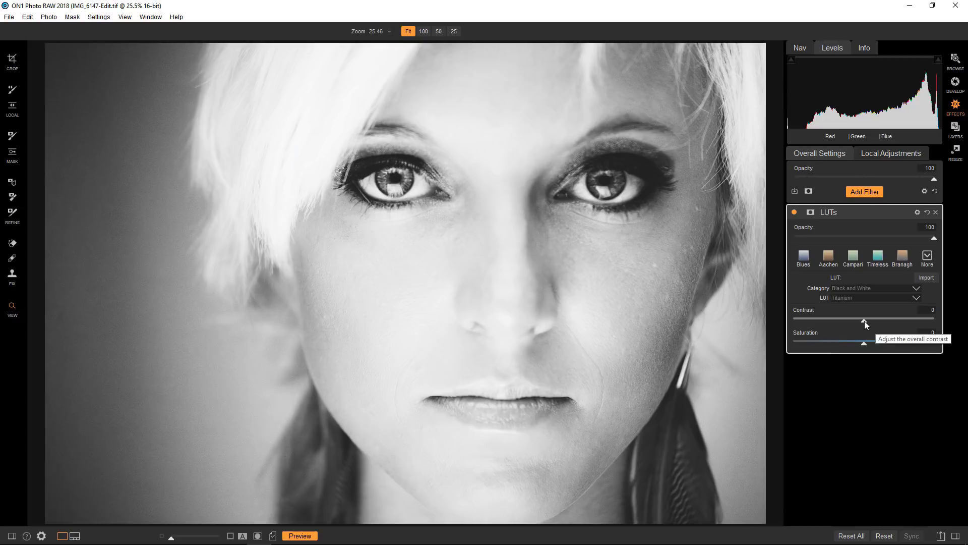
left_click_drag(864, 321, 942, 330)
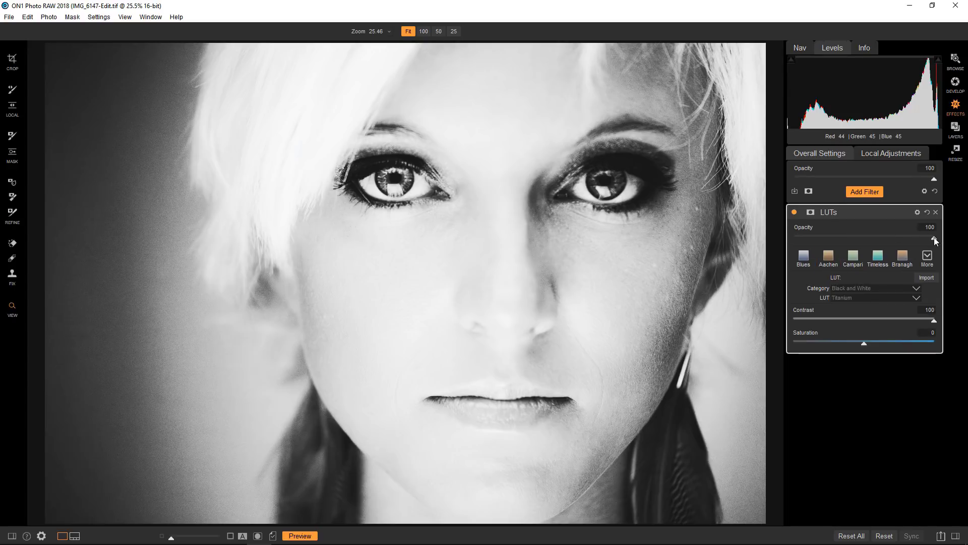
mouse_move(934, 237)
left_mouse_down()
mouse_move(794, 237)
mouse_move(944, 243)
left_mouse_up()
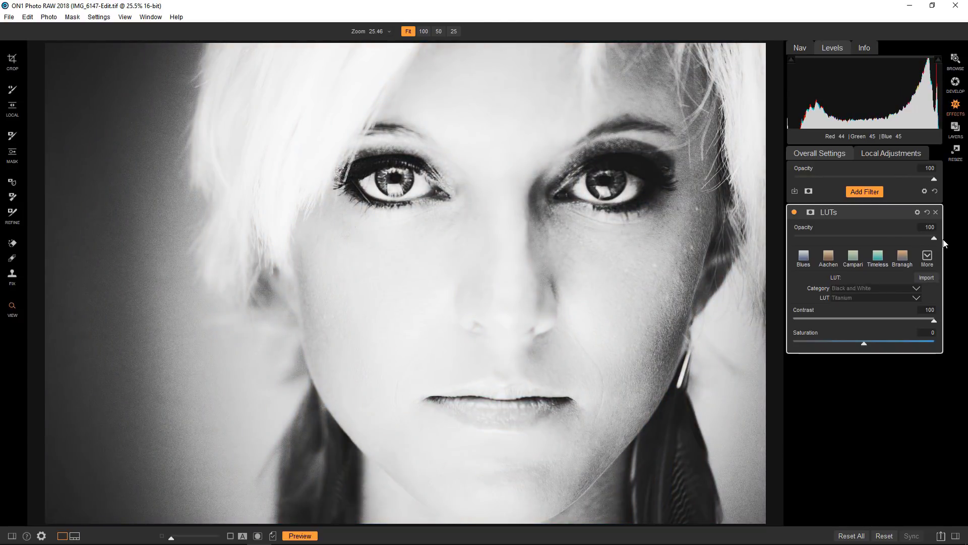